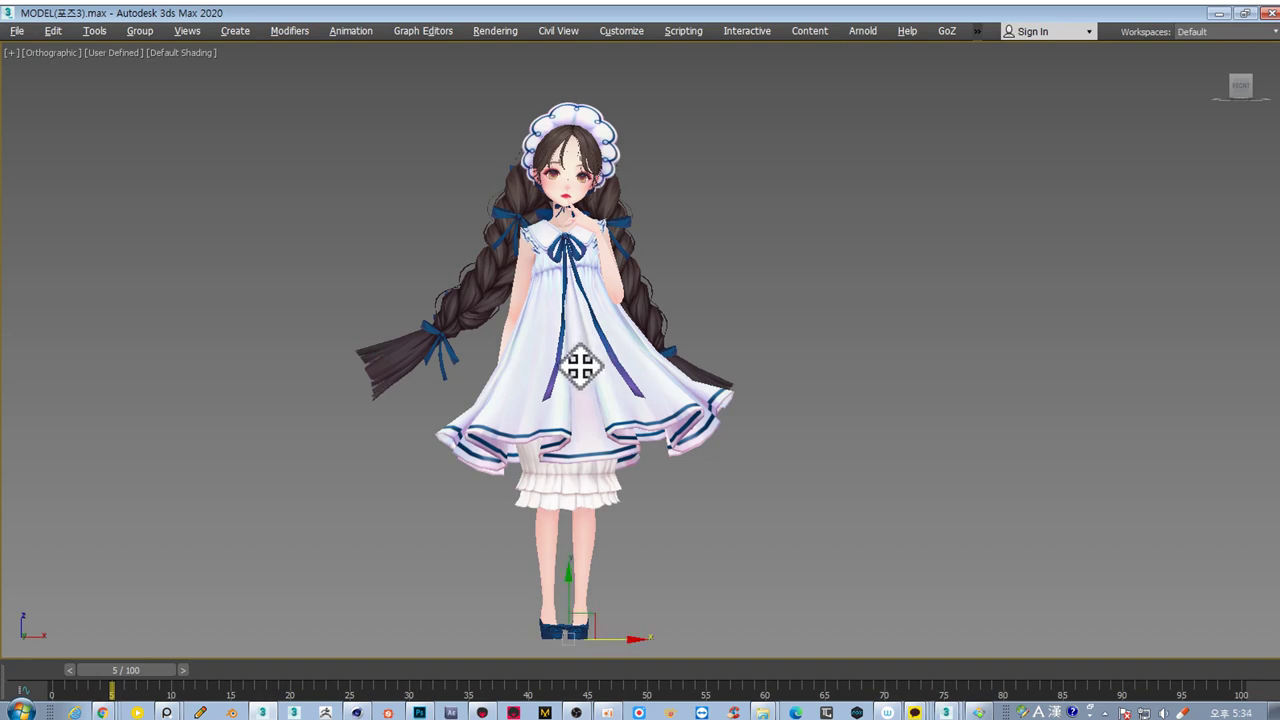
Orbit, zoom and pan the 3ds Max viewport to centre the character's face
alt+middle_drag(505, 367, 403, 362)
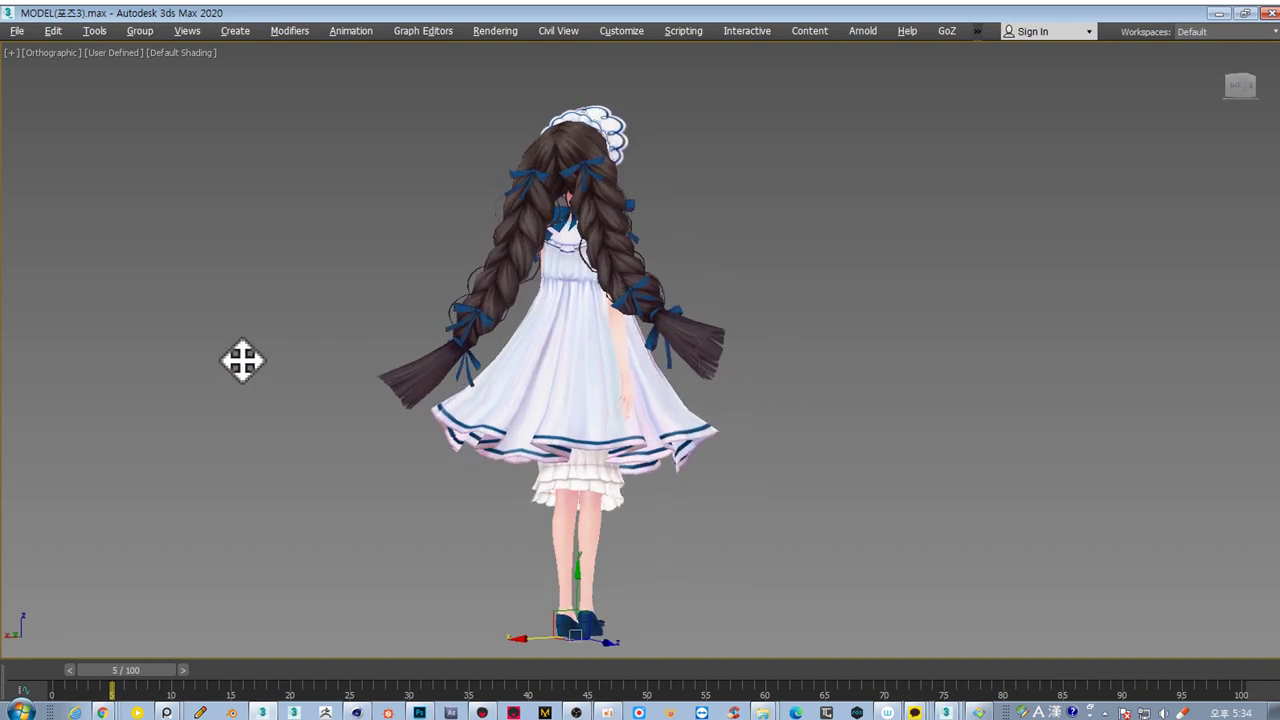
scroll(563, 134, up, 3)
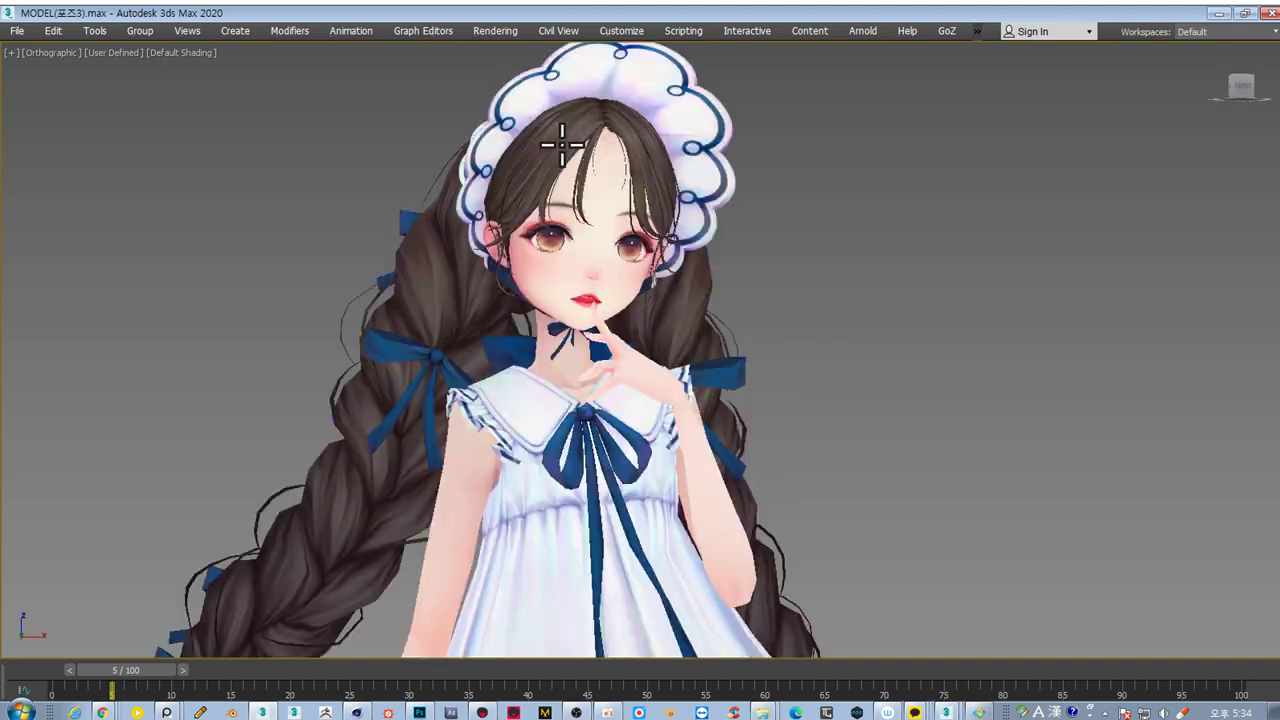
scroll(583, 191, up, 3)
scroll(586, 206, up, 1)
scroll(598, 245, up, 1)
mouse_move(598, 245)
middle_down()
mouse_move(571, 194)
mouse_move(626, 237)
mouse_move(545, 235)
mouse_move(594, 229)
mouse_move(611, 271)
mouse_move(594, 271)
mouse_move(666, 286)
mouse_move(526, 286)
mouse_move(651, 223)
mouse_move(709, 318)
mouse_move(243, 316)
middle_up()
scroll(598, 200, up, 3)
Toggle Edged Faces with F4 and pan down to inspect the dress skirt
key(F4)
scroll(580, 263, down, 4)
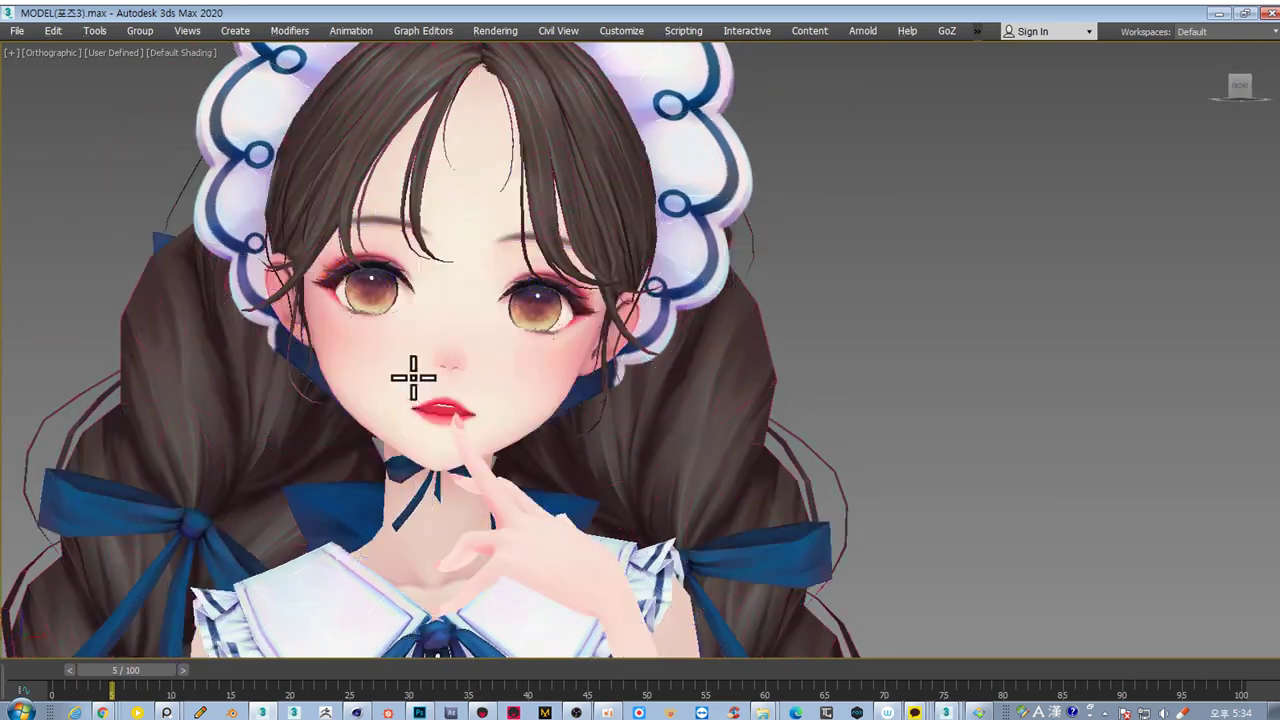
scroll(407, 372, down, 5)
mouse_move(517, 251)
middle_down()
mouse_move(586, 277)
mouse_move(594, 200)
mouse_move(608, 355)
mouse_move(600, 271)
middle_up()
scroll(600, 271, up, 3)
scroll(594, 209, down, 4)
Show Edged Faces again, inspect the braids from behind, and switch to Marmoset Toolbag
key(F4)
scroll(617, 249, down, 2)
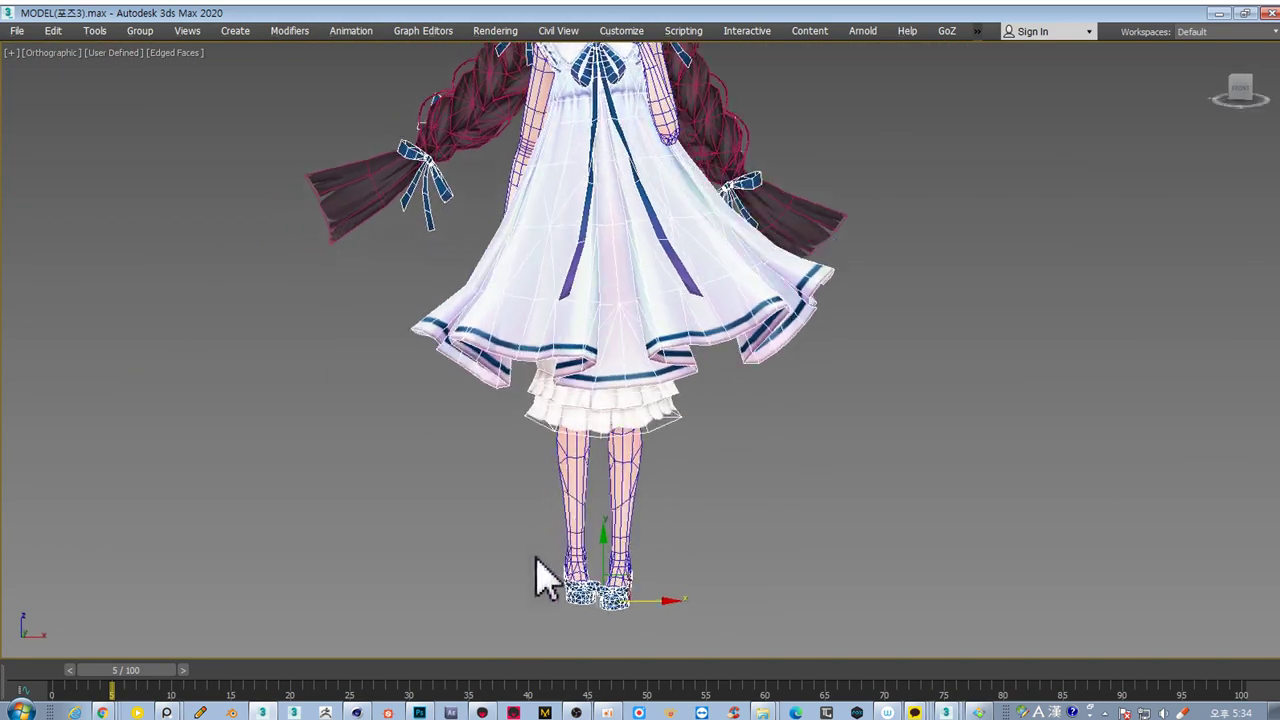
scroll(706, 394, up, 2)
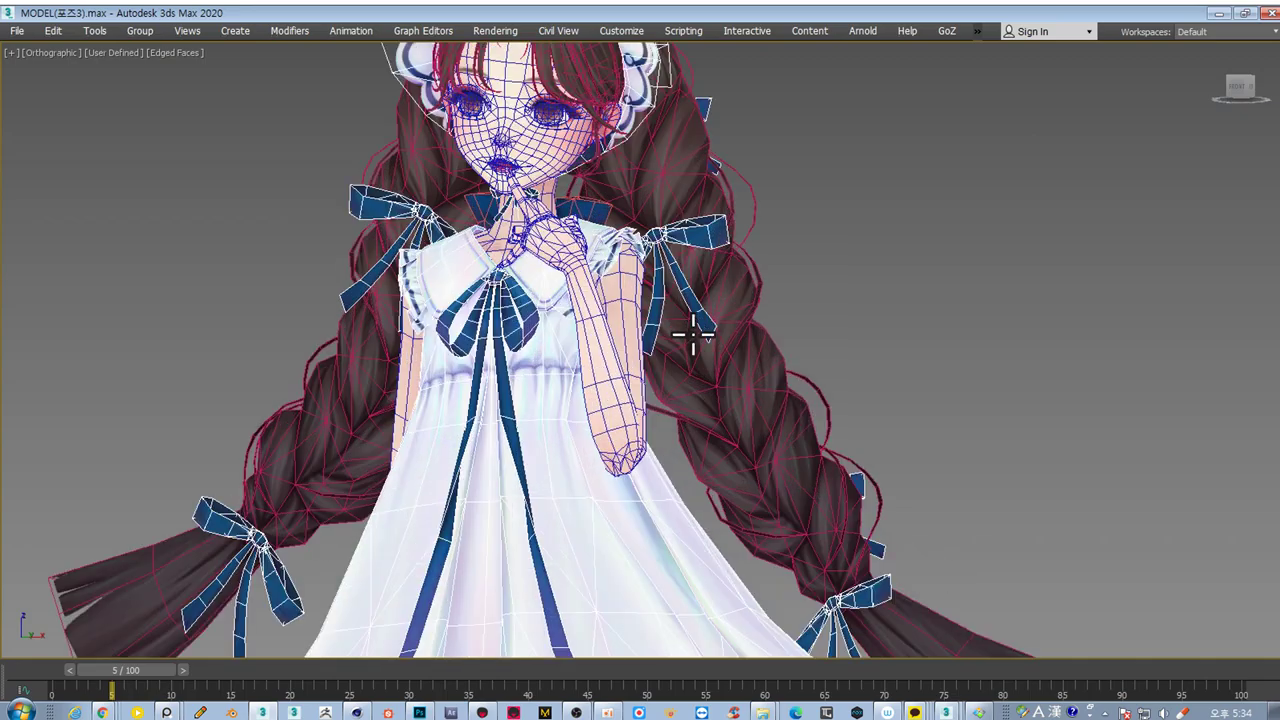
scroll(706, 394, up, 3)
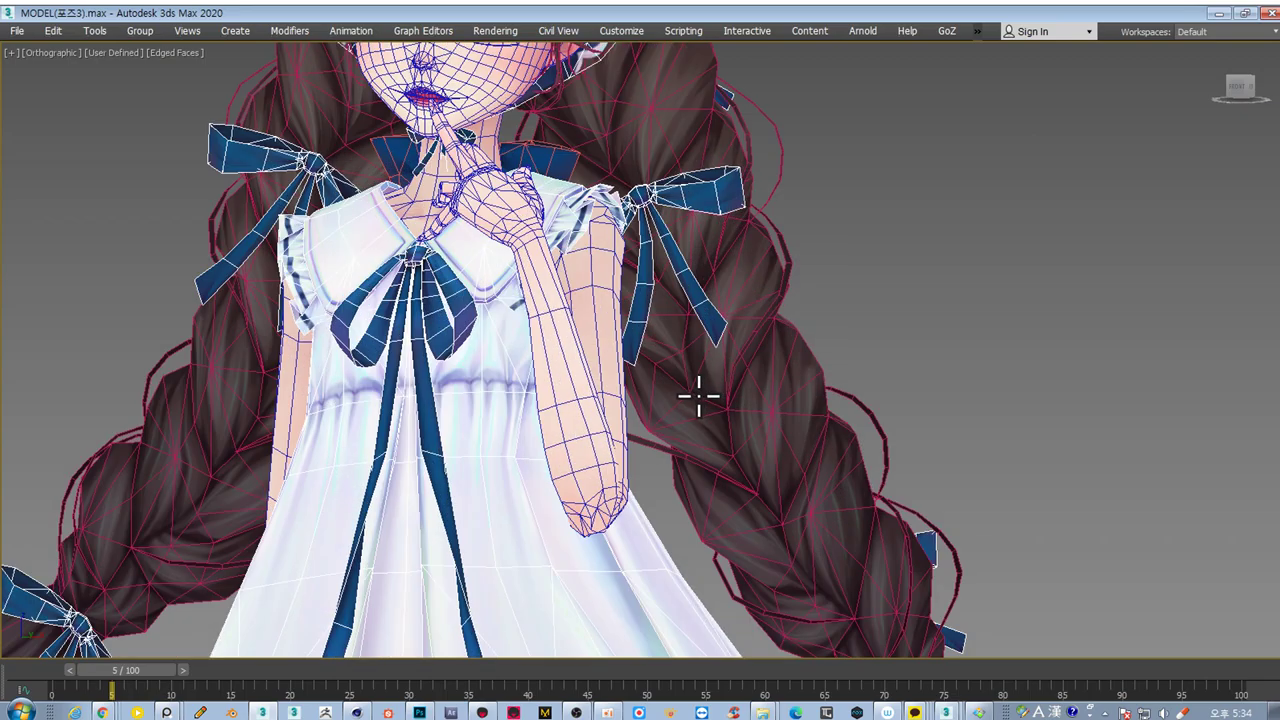
mouse_move(692, 398)
alt+middle_down()
mouse_move(413, 393)
mouse_move(476, 408)
alt+middle_up()
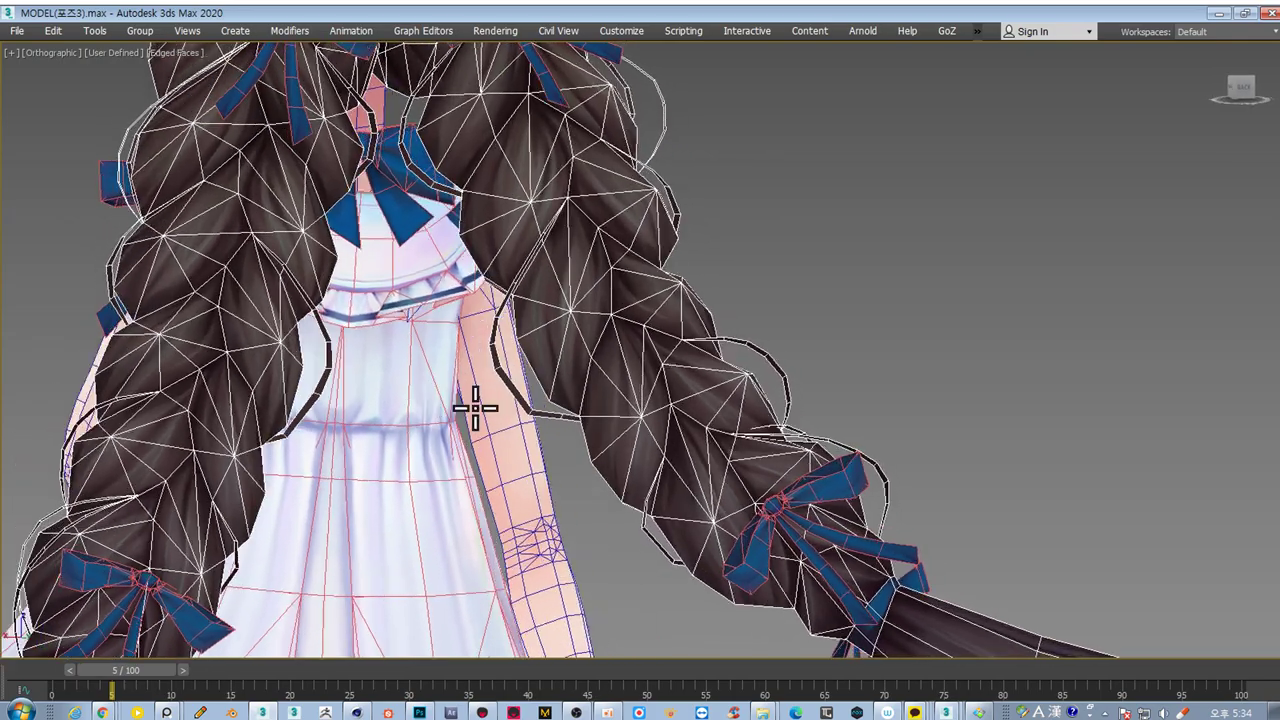
click(483, 712)
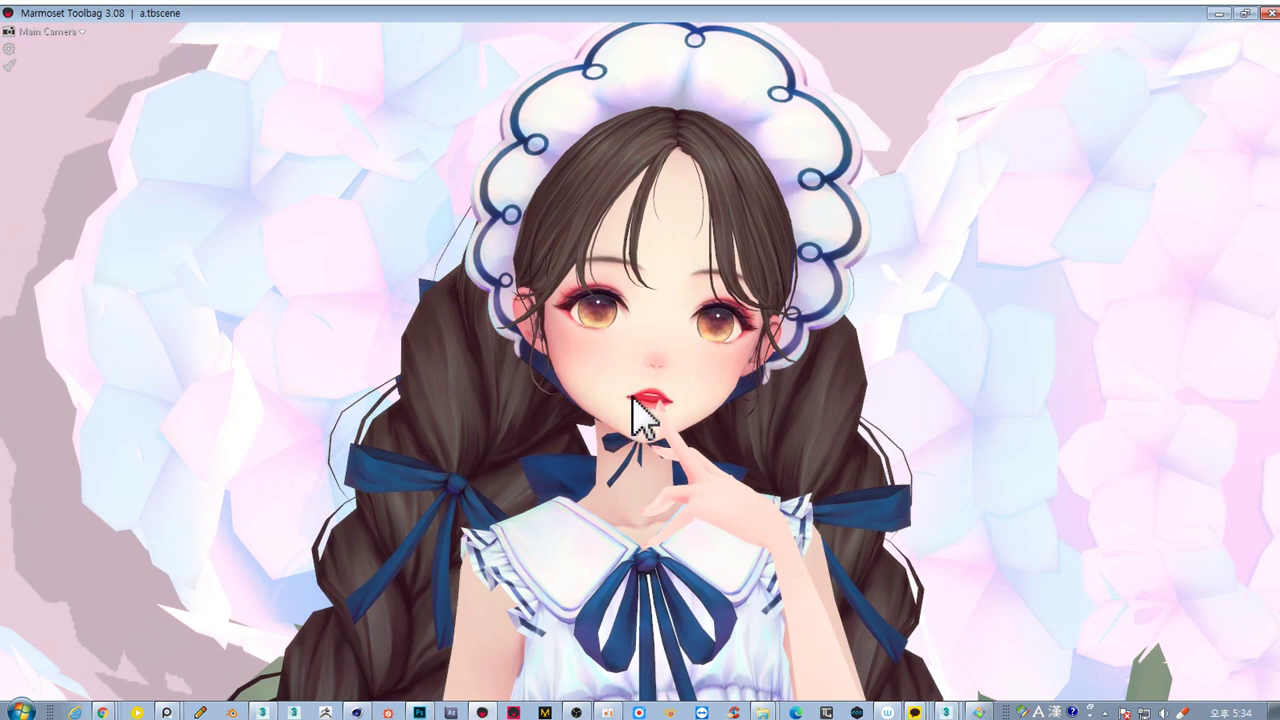
scroll(640, 415, down, 3)
scroll(634, 400, down, 3)
scroll(634, 400, down, 2)
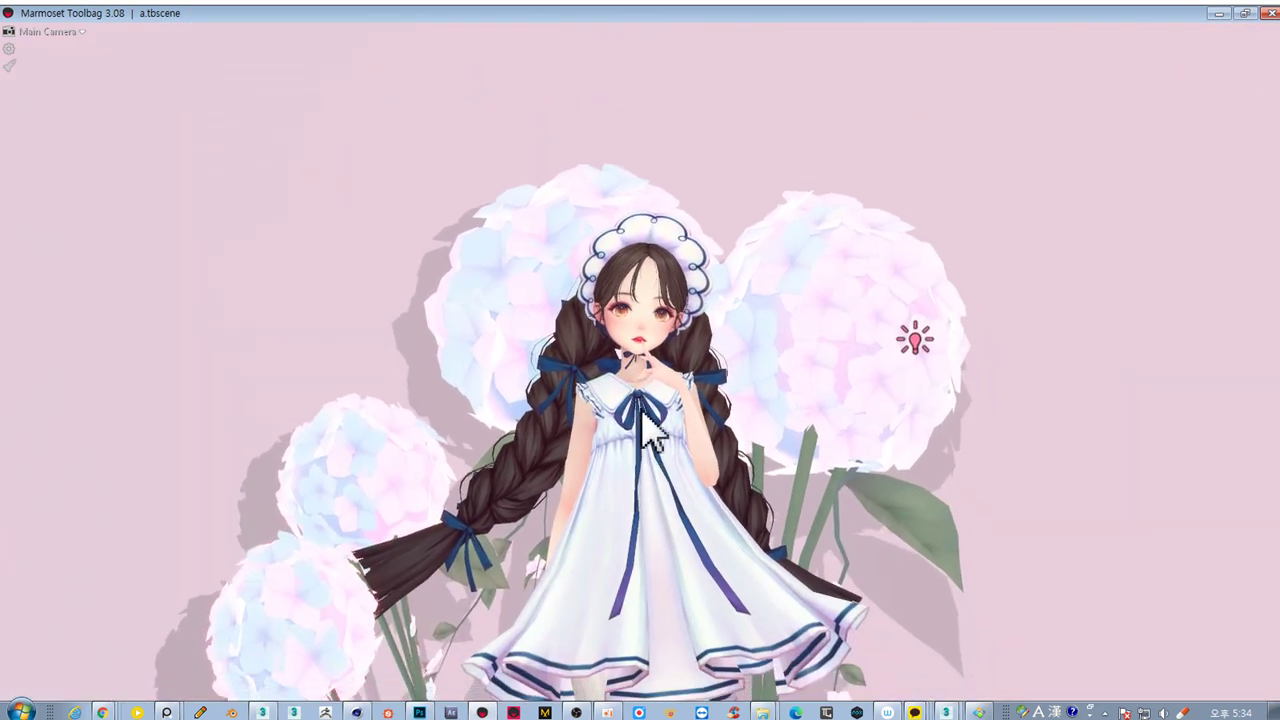
mouse_move(650, 455)
mouse_down()
mouse_move(600, 400)
mouse_move(523, 400)
mouse_move(780, 400)
mouse_move(760, 357)
mouse_move(791, 370)
mouse_move(863, 449)
mouse_move(920, 457)
mouse_move(1029, 434)
mouse_move(629, 434)
mouse_move(657, 400)
mouse_up()
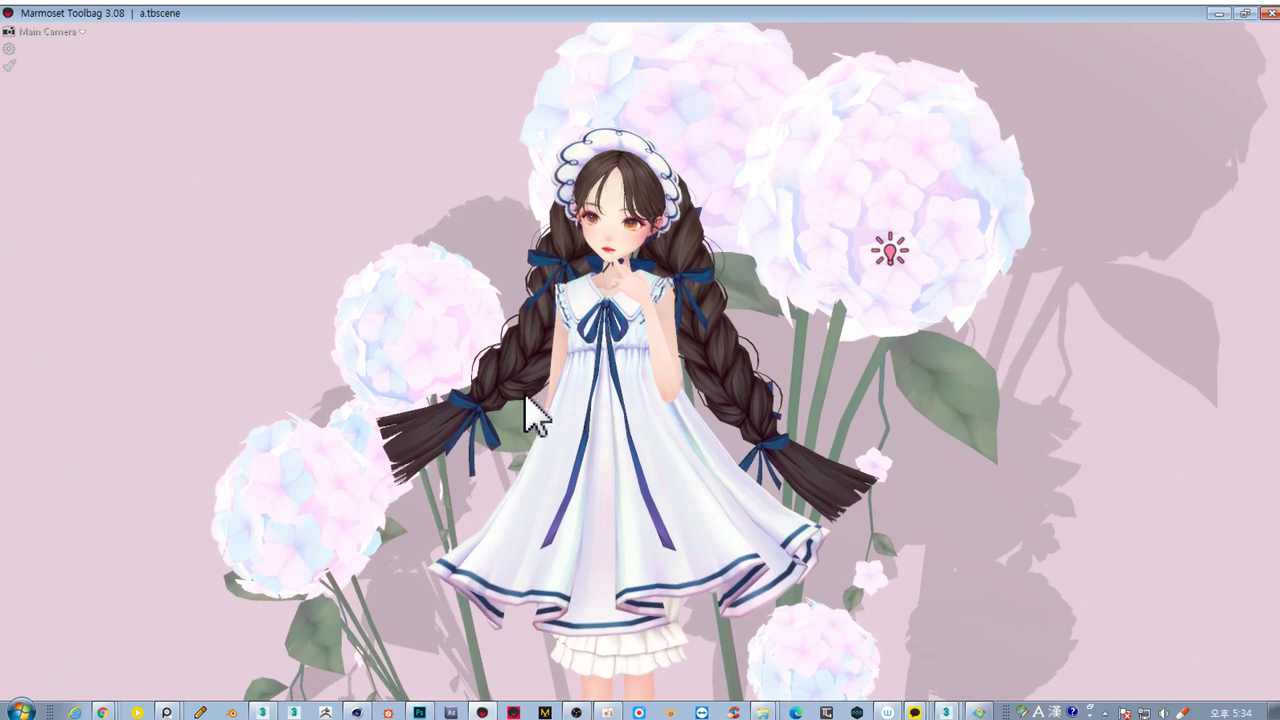
right_drag(455, 325, 575, 275)
key(Tab)
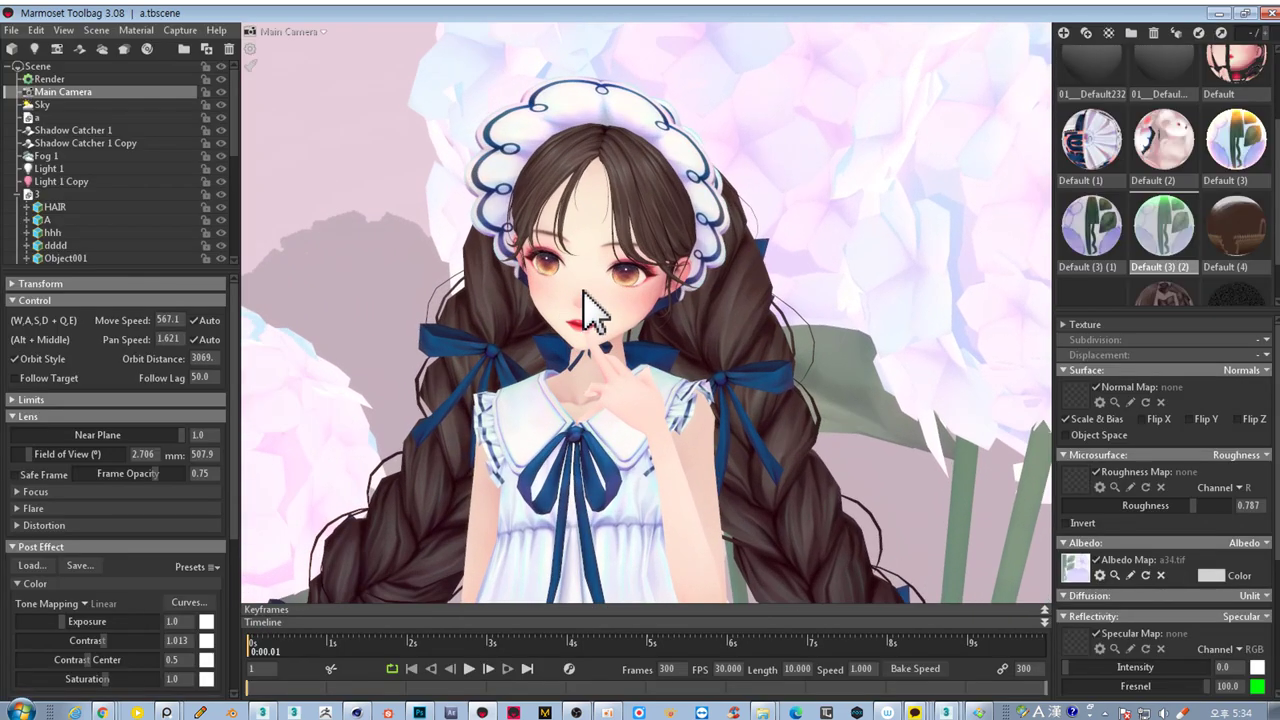
scroll(575, 300, up, 3)
scroll(545, 295, up, 3)
scroll(560, 350, up, 3)
scroll(585, 390, up, 3)
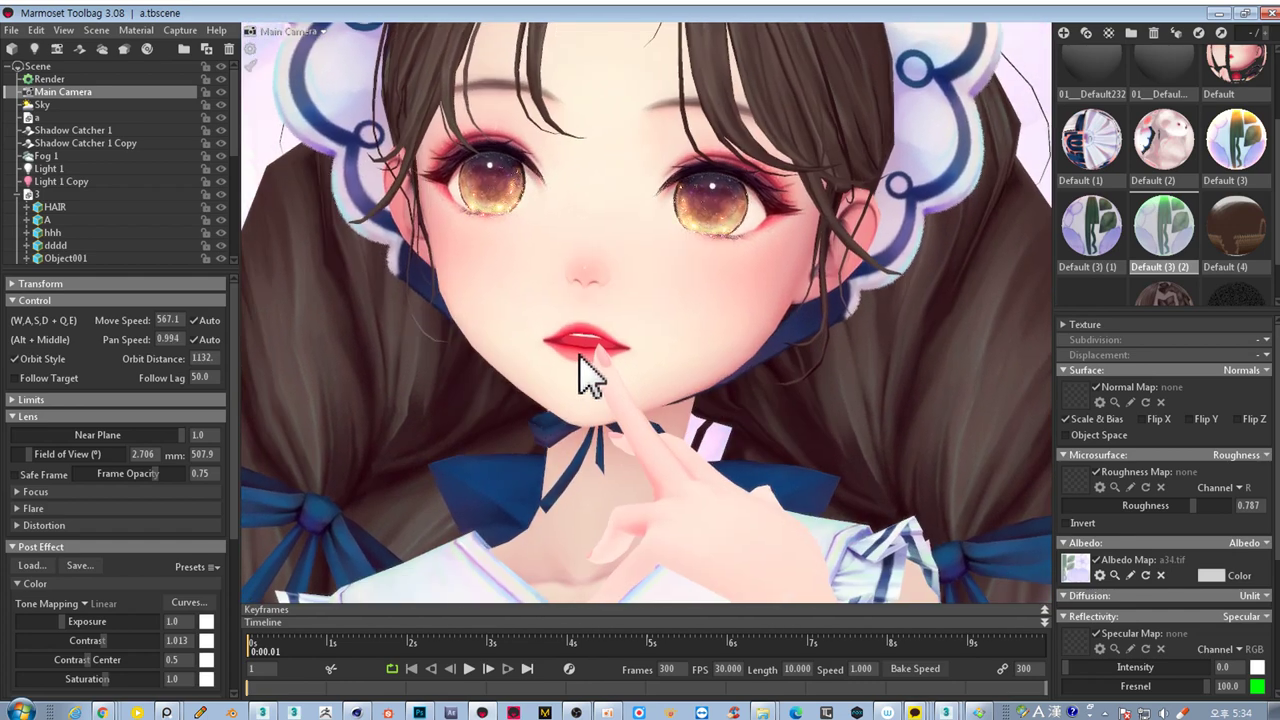
drag(580, 365, 601, 370)
key(Tab)
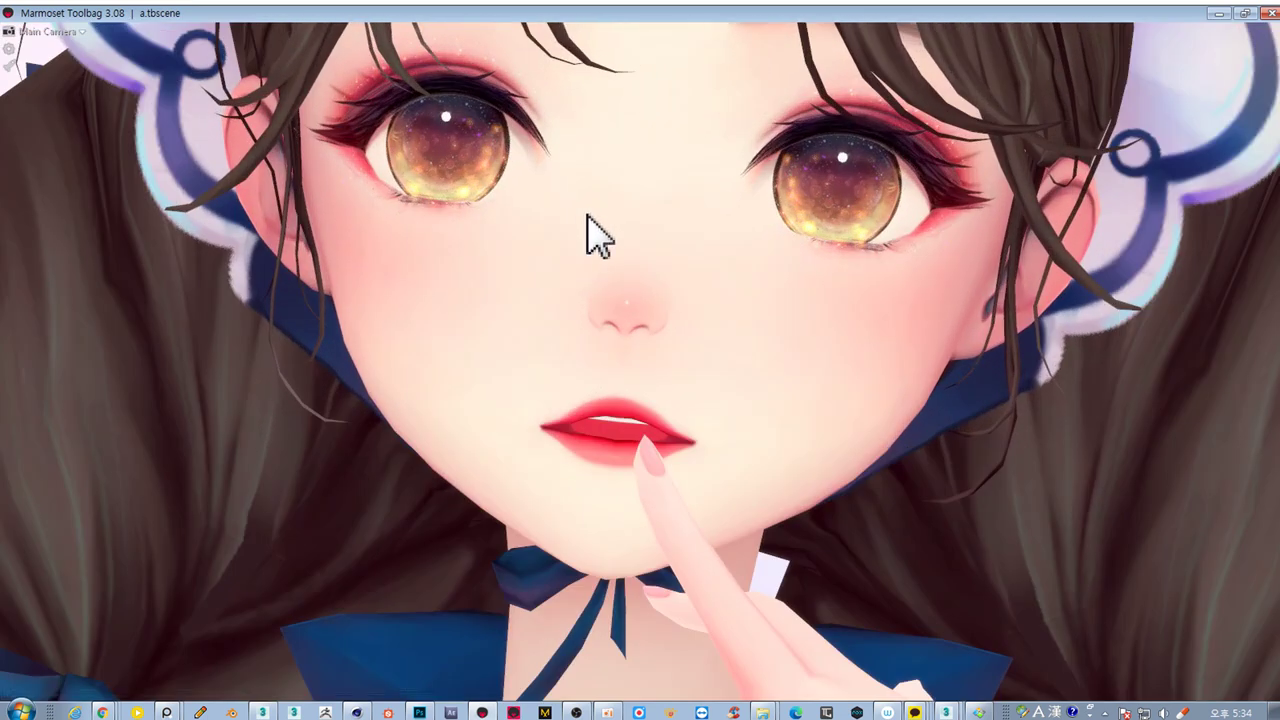
scroll(591, 234, up, 2)
middle_drag(591, 234, 591, 286)
scroll(595, 285, up, 2)
scroll(595, 295, down, 2)
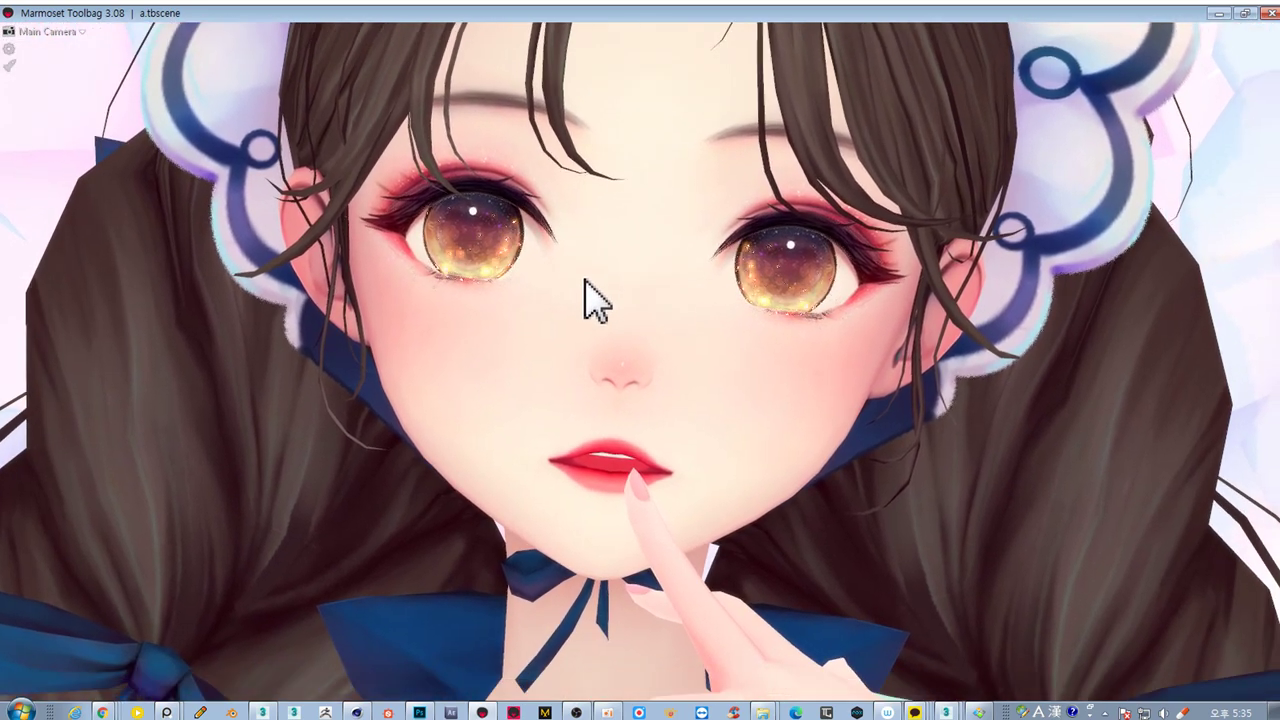
mouse_move(623, 300)
mouse_down()
mouse_move(457, 300)
mouse_move(523, 323)
mouse_move(650, 318)
mouse_up()
scroll(660, 310, down, 1)
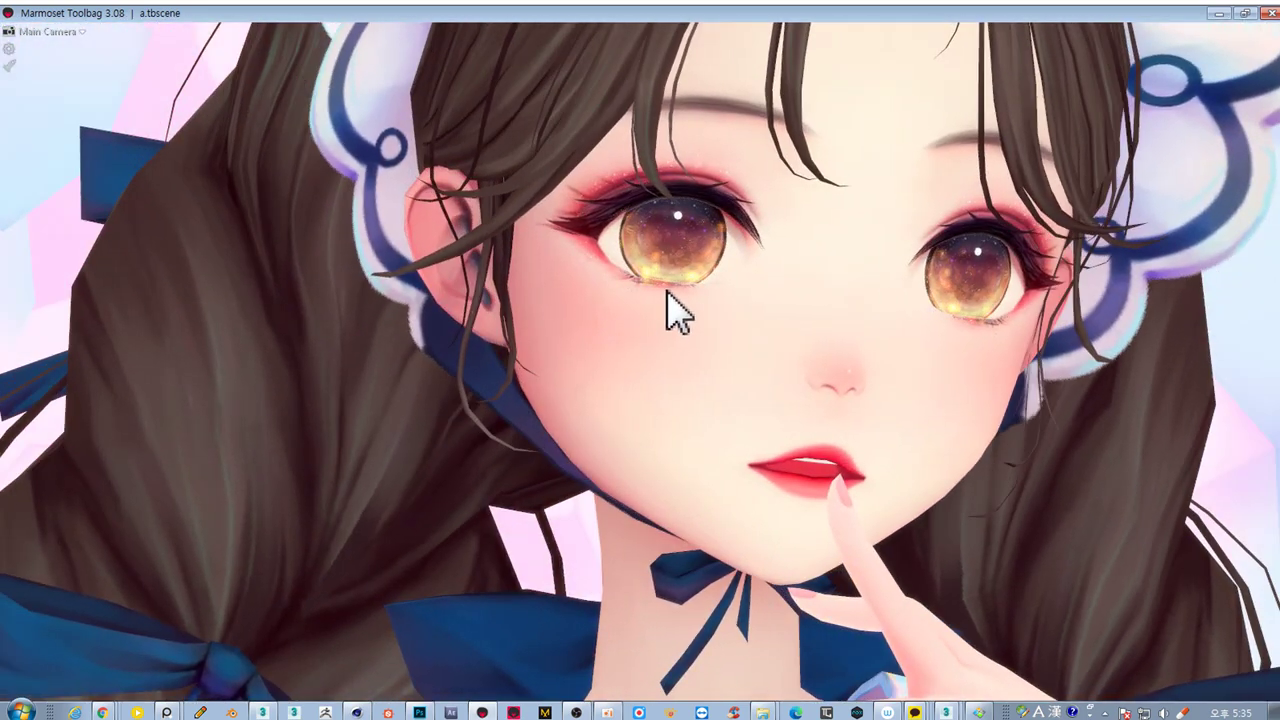
scroll(675, 306, down, 3)
scroll(680, 310, down, 3)
scroll(675, 310, down, 1)
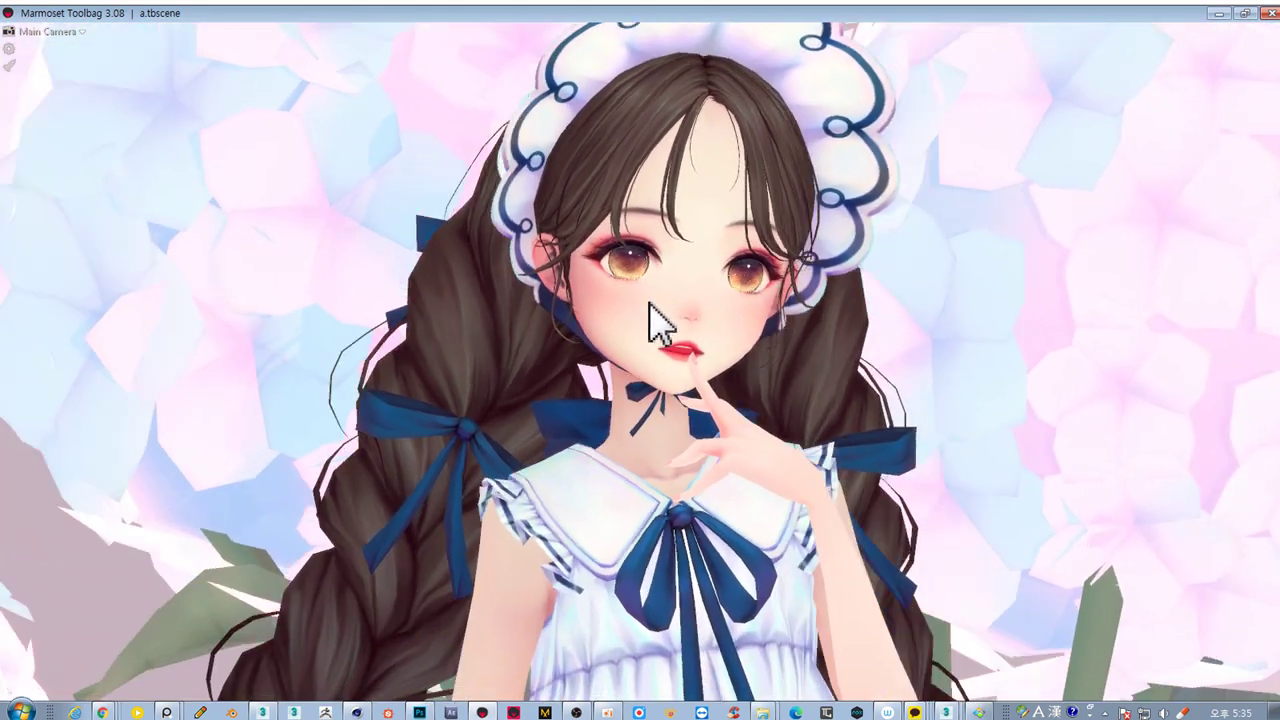
key(Tab)
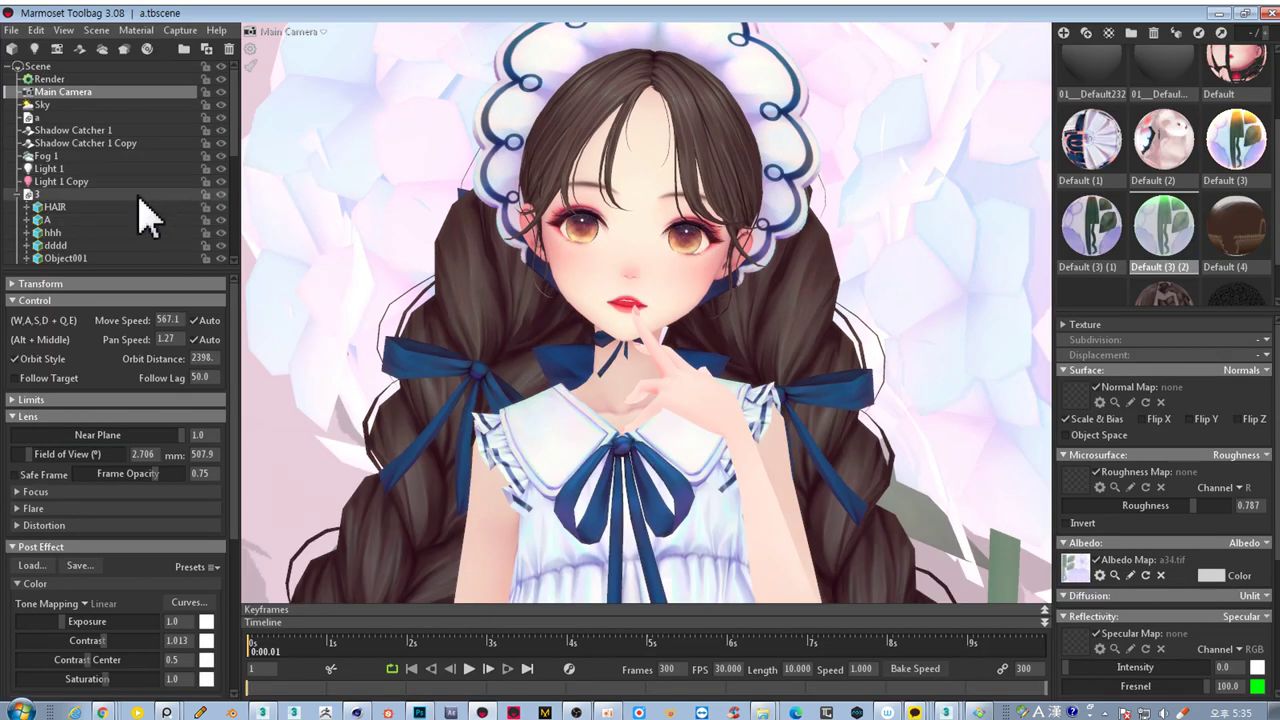
Collapse scene groups 3 and 0 in the Scene outliner
scroll(189, 194, down, 2)
scroll(100, 125, down, 1)
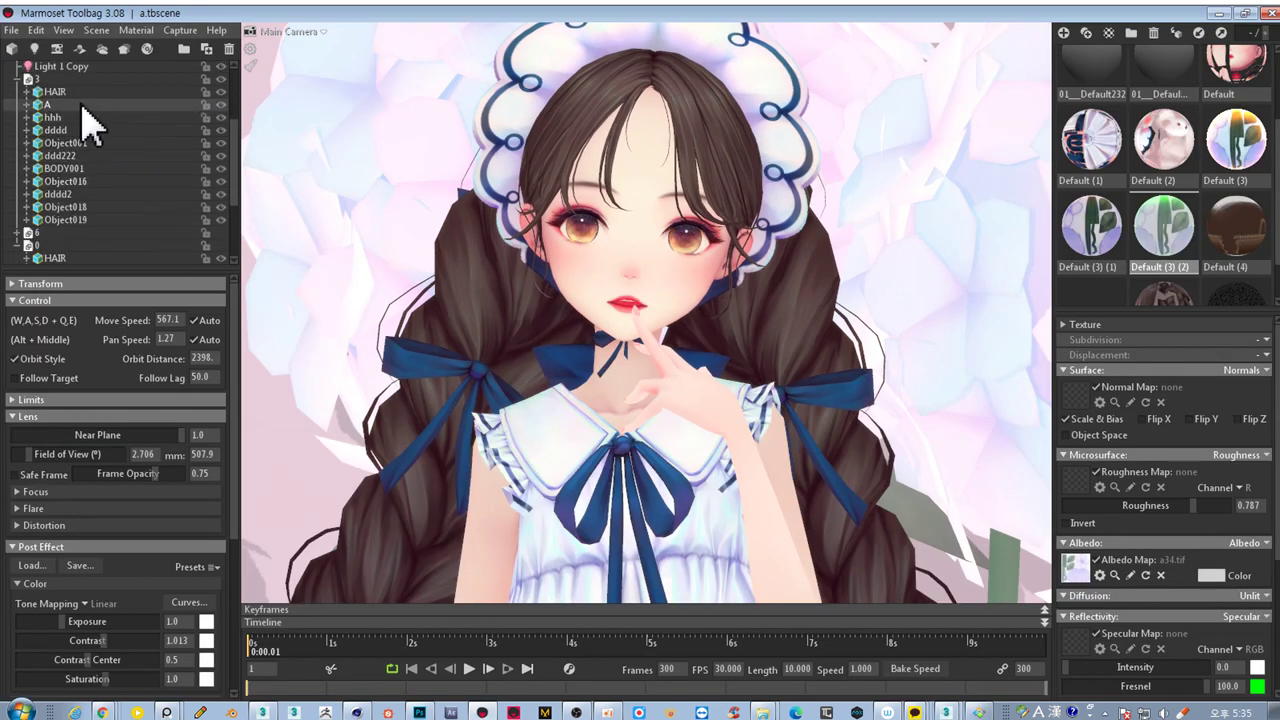
click(20, 80)
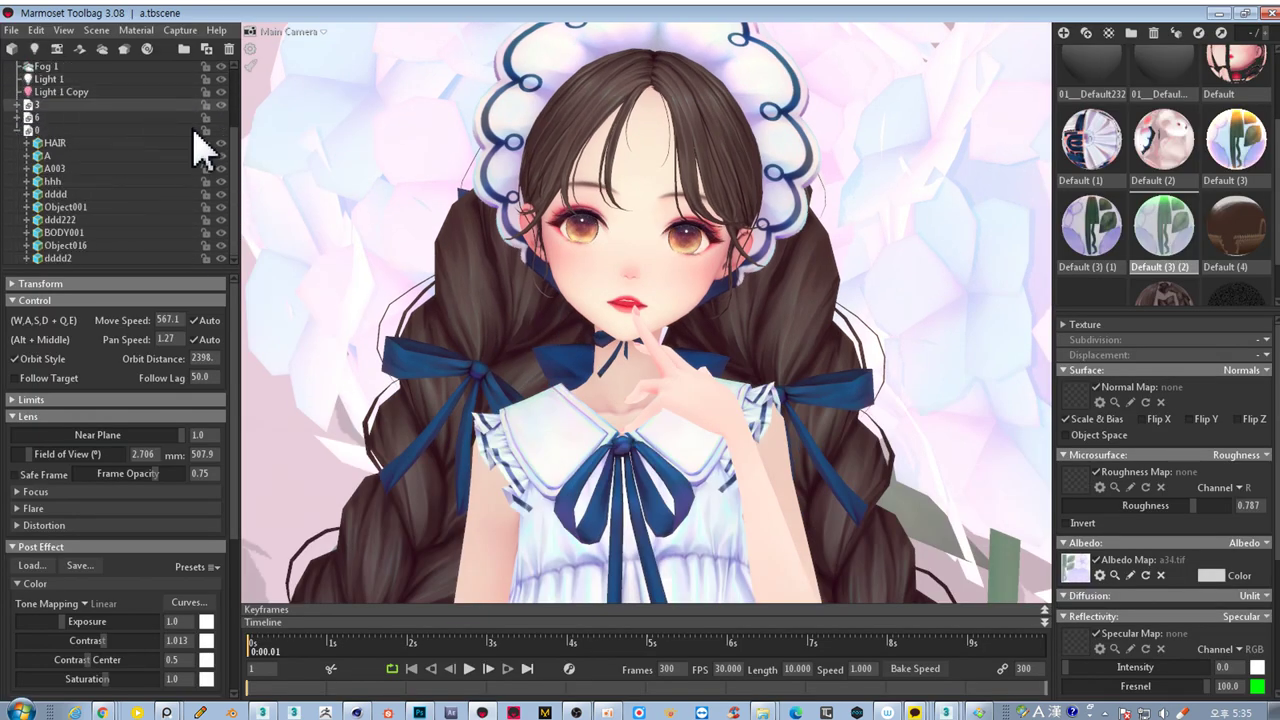
click(18, 131)
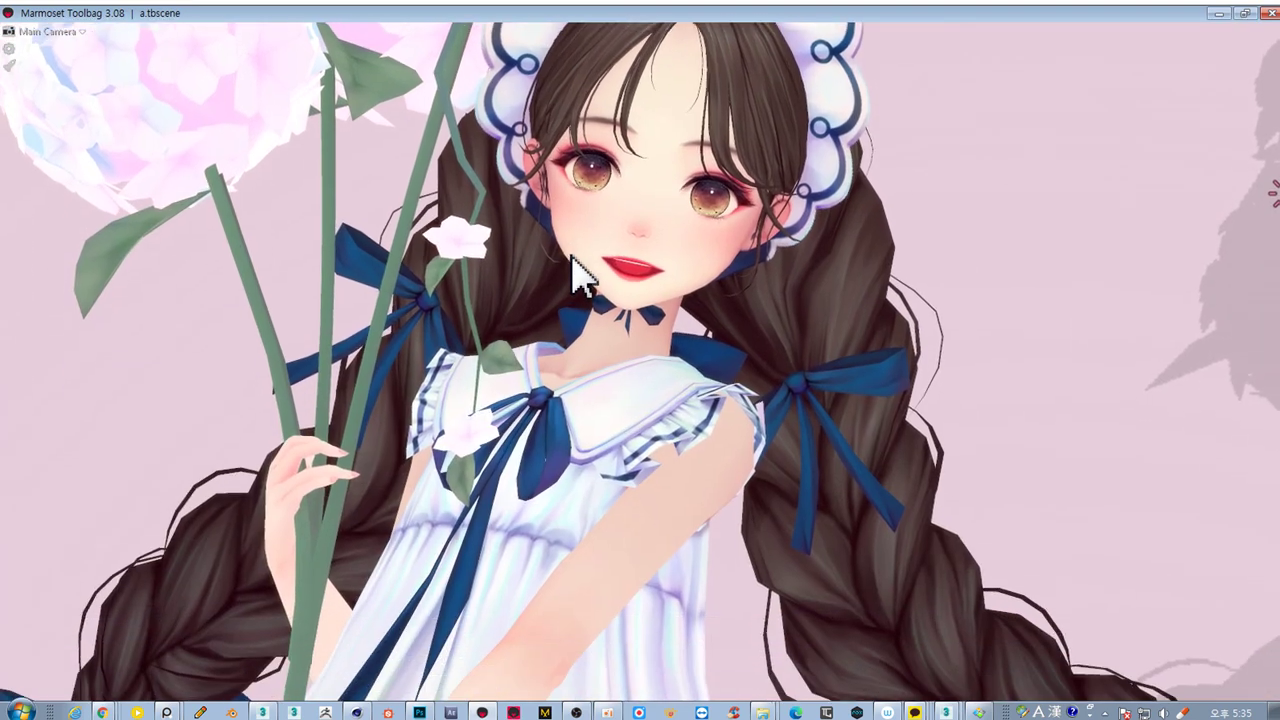
Orbit the camera to view the character from behind and restore the interface panels
scroll(578, 280, down, 5)
scroll(585, 275, down, 5)
scroll(592, 265, down, 3)
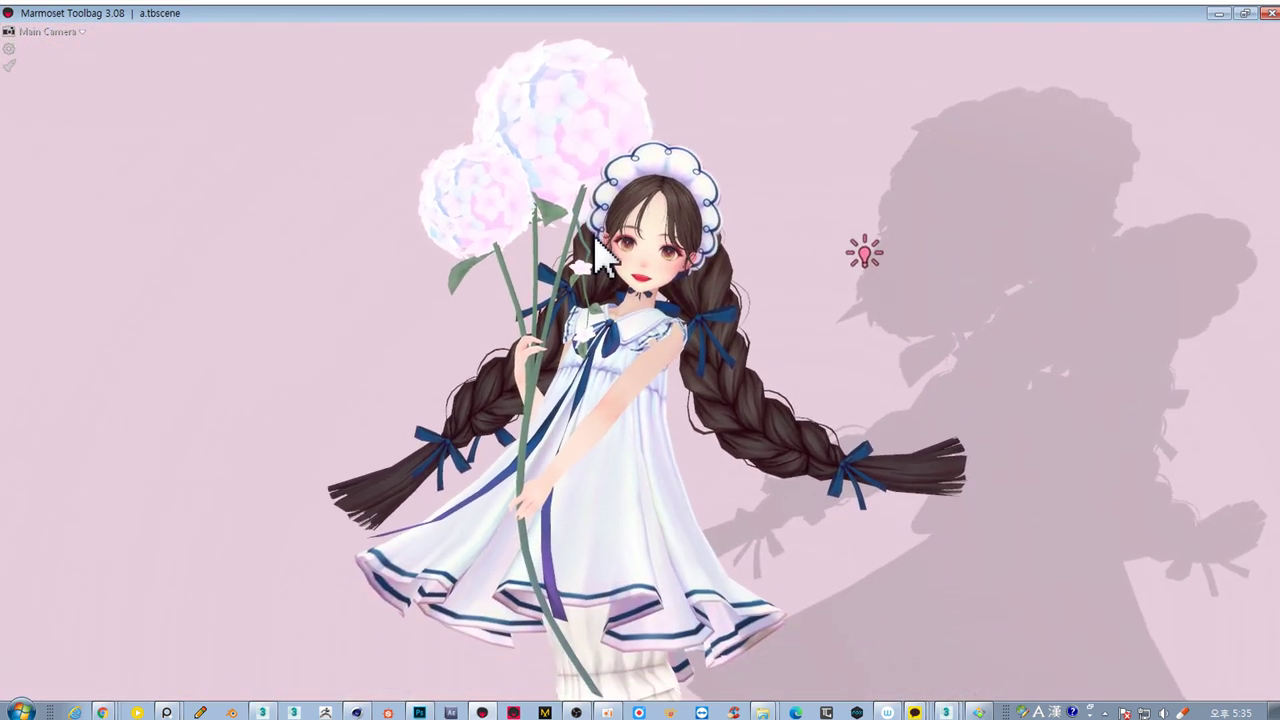
mouse_move(598, 258)
mouse_down()
mouse_move(943, 310)
mouse_move(515, 290)
mouse_move(494, 240)
mouse_move(486, 335)
mouse_move(636, 327)
mouse_move(716, 372)
mouse_up()
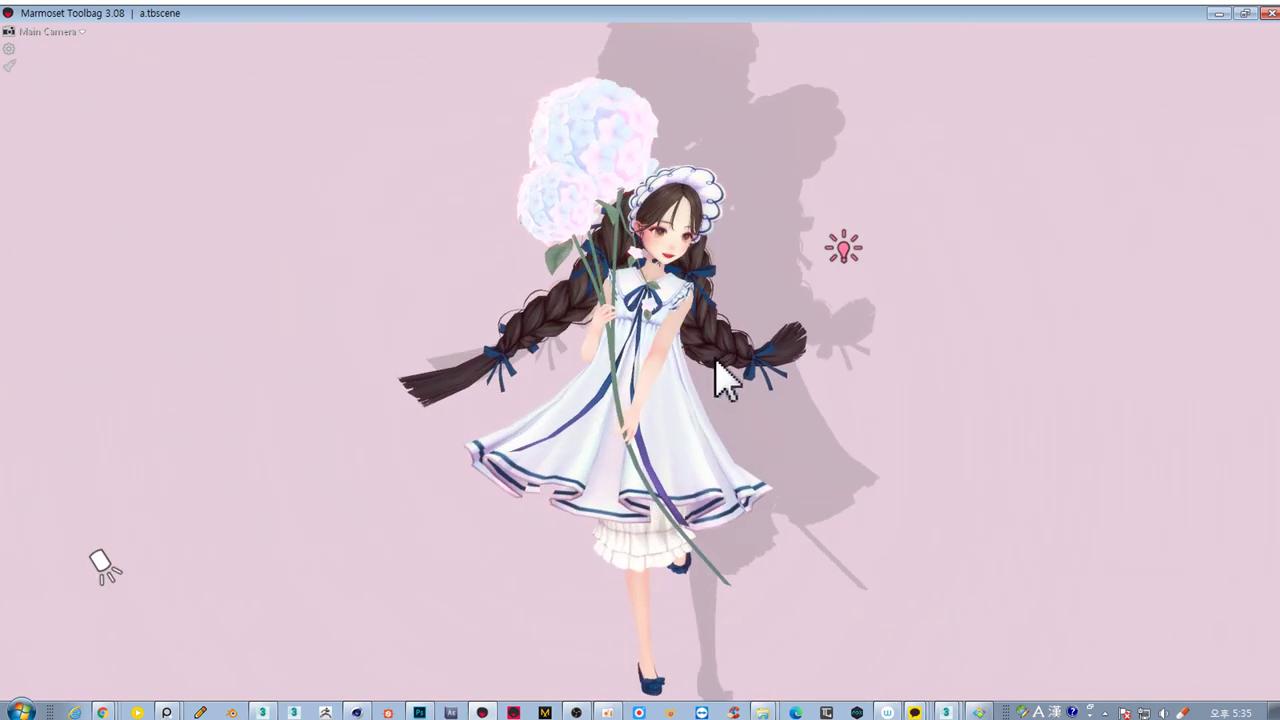
key(Tab)
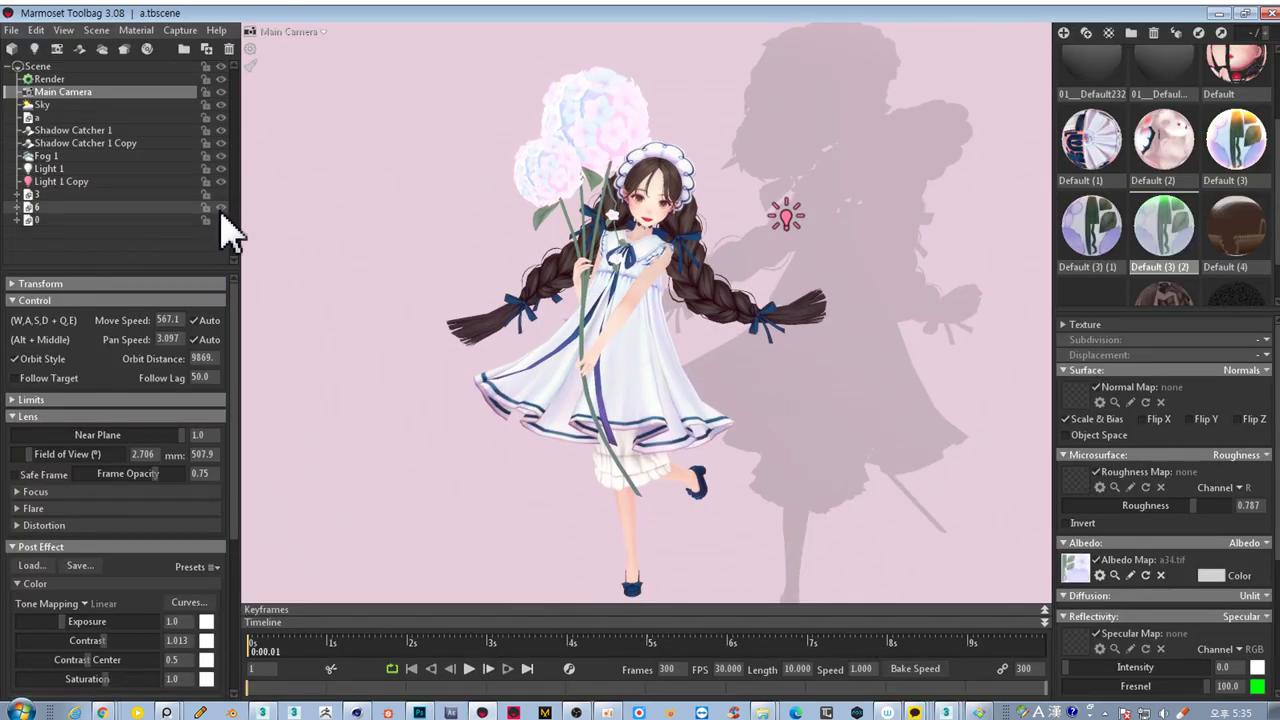
Hide the interface and orbit the Main Camera around the girl, bunny and her face
key(Tab)
mouse_move(585, 400)
mouse_down()
mouse_move(677, 423)
mouse_move(634, 309)
mouse_up()
scroll(634, 309, up, 3)
scroll(646, 309, up, 2)
mouse_move(677, 347)
mouse_down()
mouse_move(653, 333)
mouse_move(631, 351)
mouse_move(635, 340)
mouse_up()
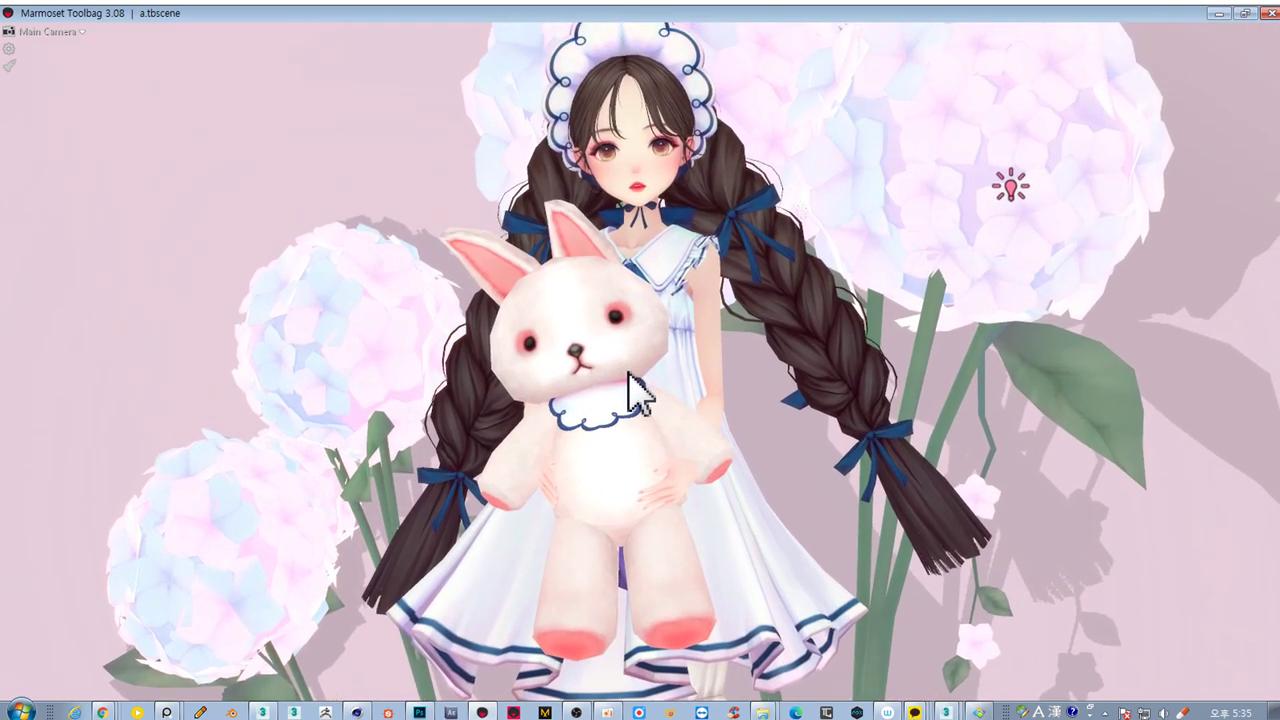
scroll(600, 234, up, 2)
scroll(578, 236, up, 2)
mouse_move(578, 236)
mouse_down()
mouse_move(594, 386)
mouse_move(611, 320)
mouse_move(669, 320)
mouse_move(625, 335)
mouse_move(414, 343)
mouse_move(477, 337)
mouse_move(586, 363)
mouse_move(593, 320)
mouse_up()
Zoom the camera out to frame the girl, bunny plush and flower basket
scroll(593, 322, down, 3)
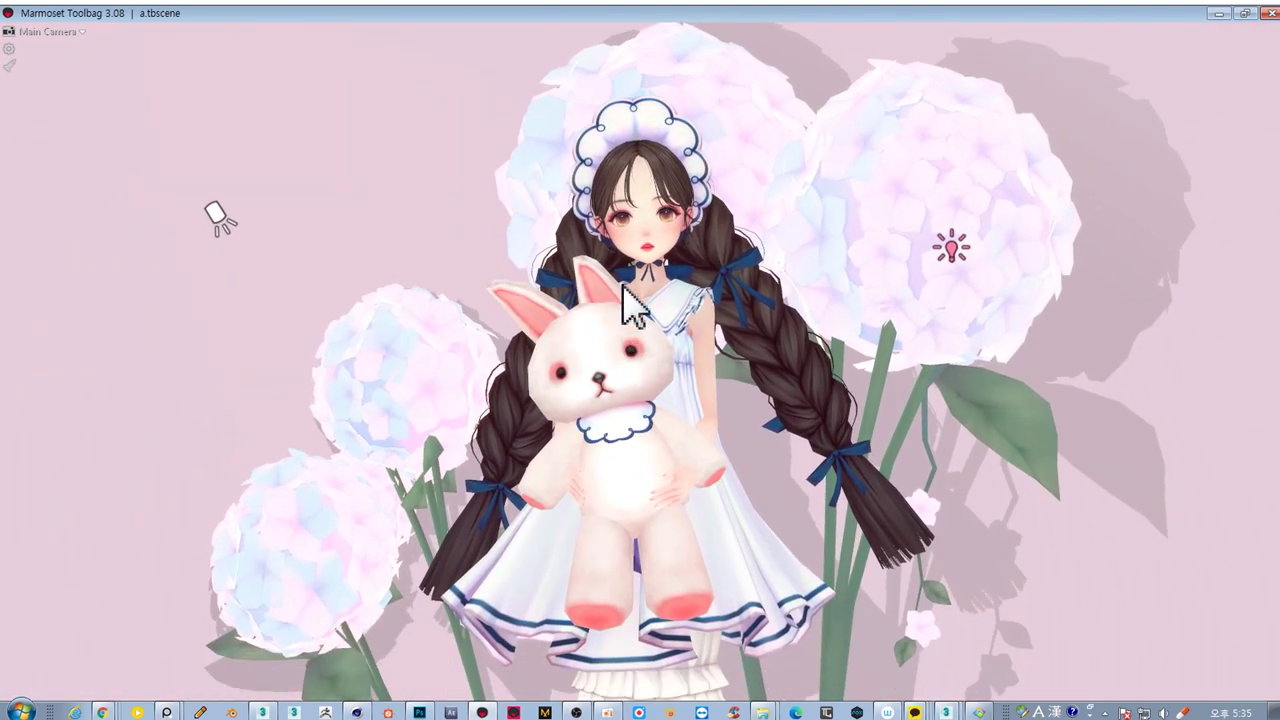
scroll(629, 306, down, 2)
scroll(614, 274, down, 2)
scroll(600, 255, down, 2)
scroll(594, 250, down, 2)
scroll(620, 248, down, 1)
scroll(607, 296, down, 1)
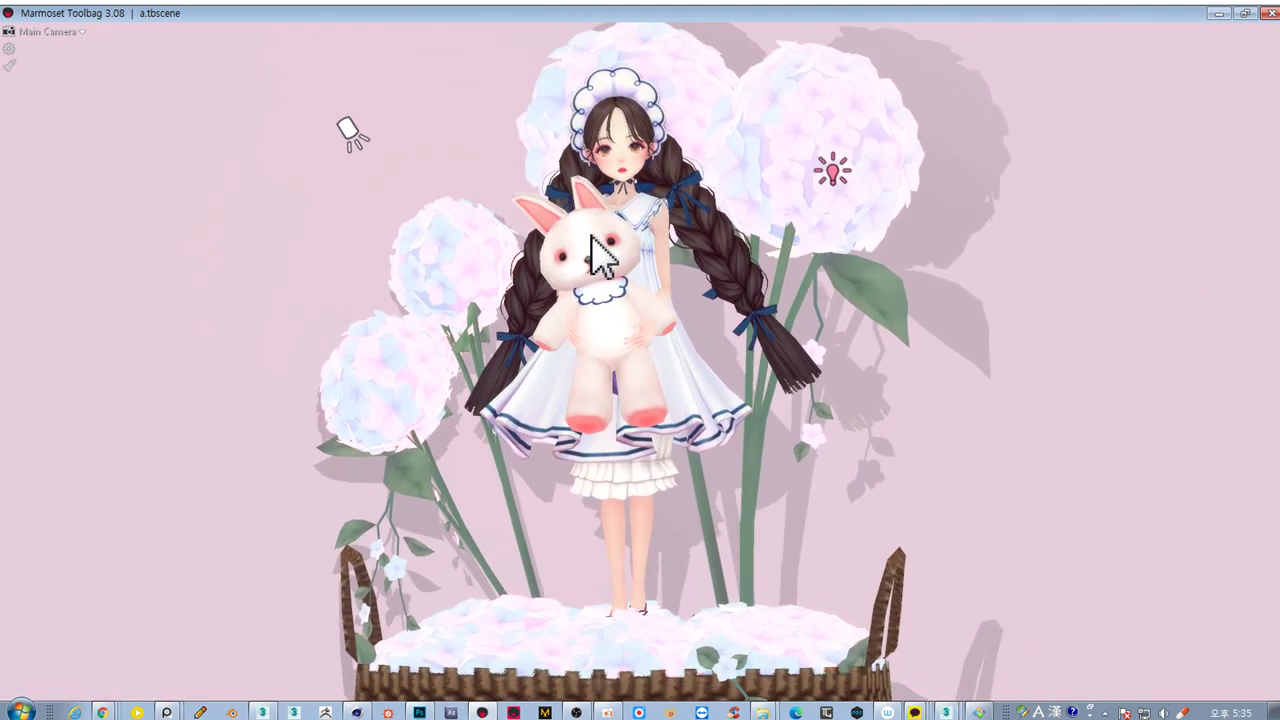
scroll(603, 298, down, 2)
scroll(608, 306, down, 2)
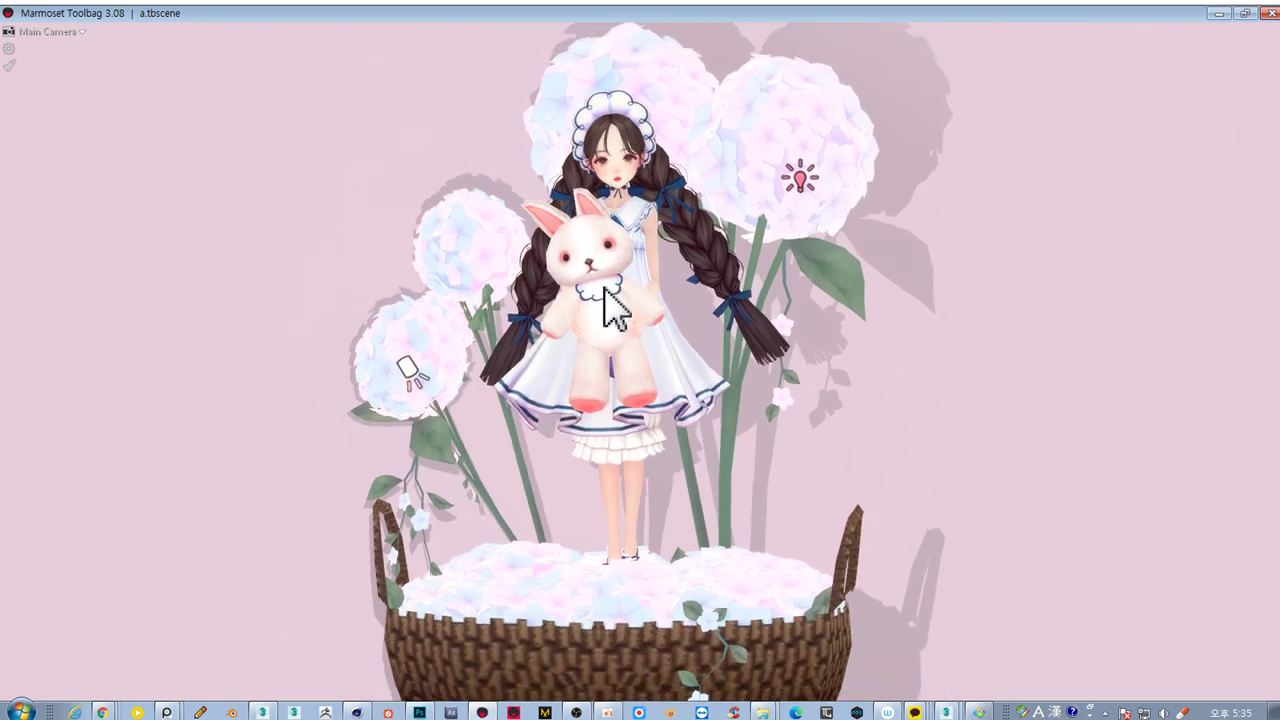
scroll(608, 318, down, 2)
scroll(610, 321, down, 1)
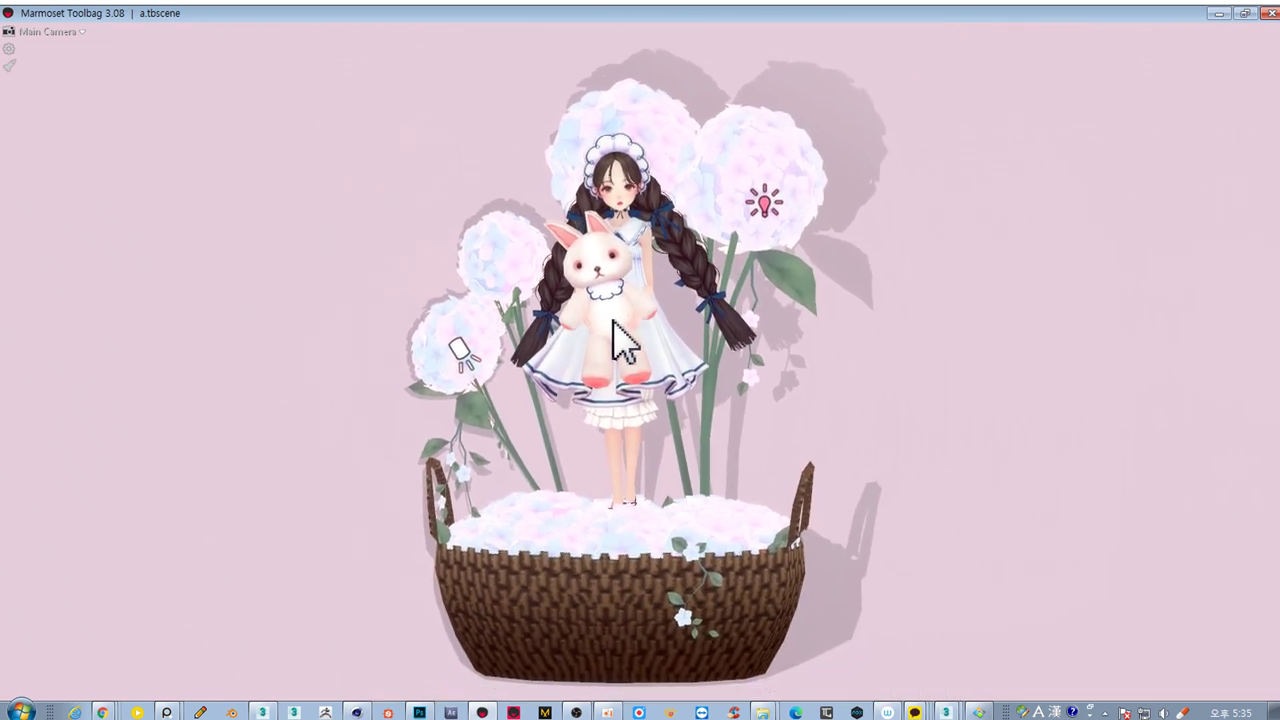
Add Fog 2 to the scene, then select Light 1 and nudge the spotlight toward the girl
key(Tab)
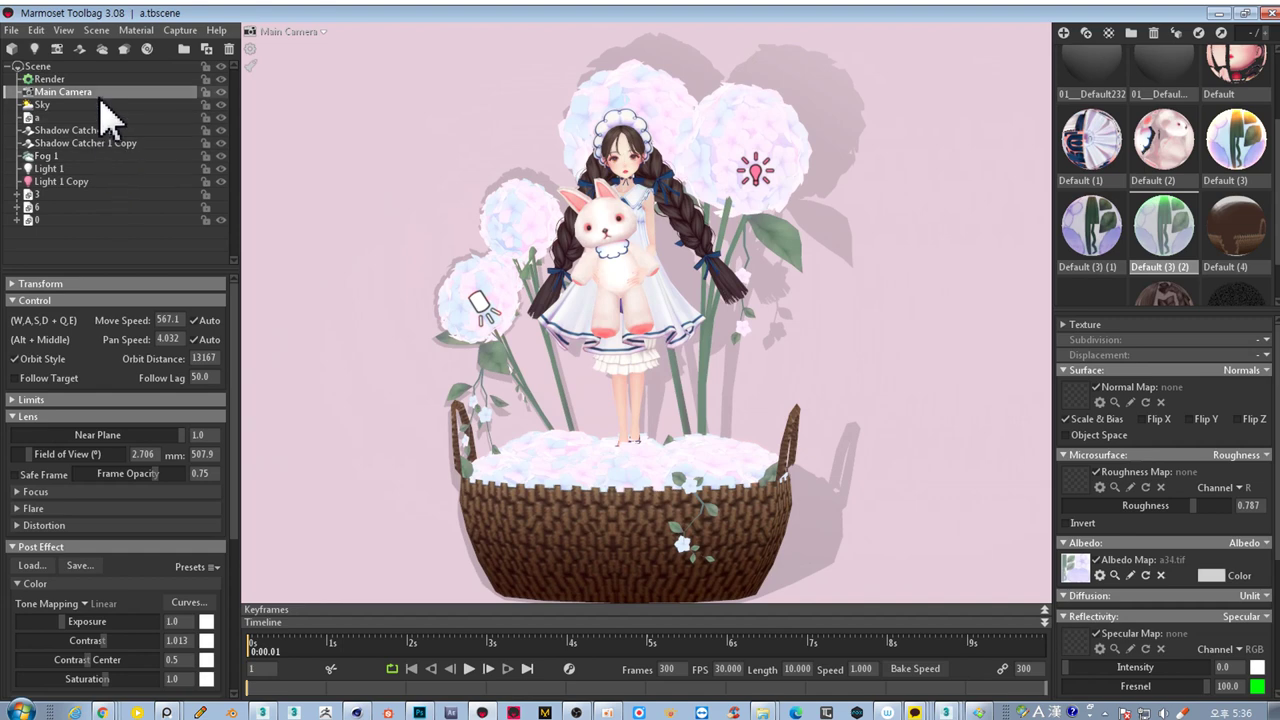
click(99, 51)
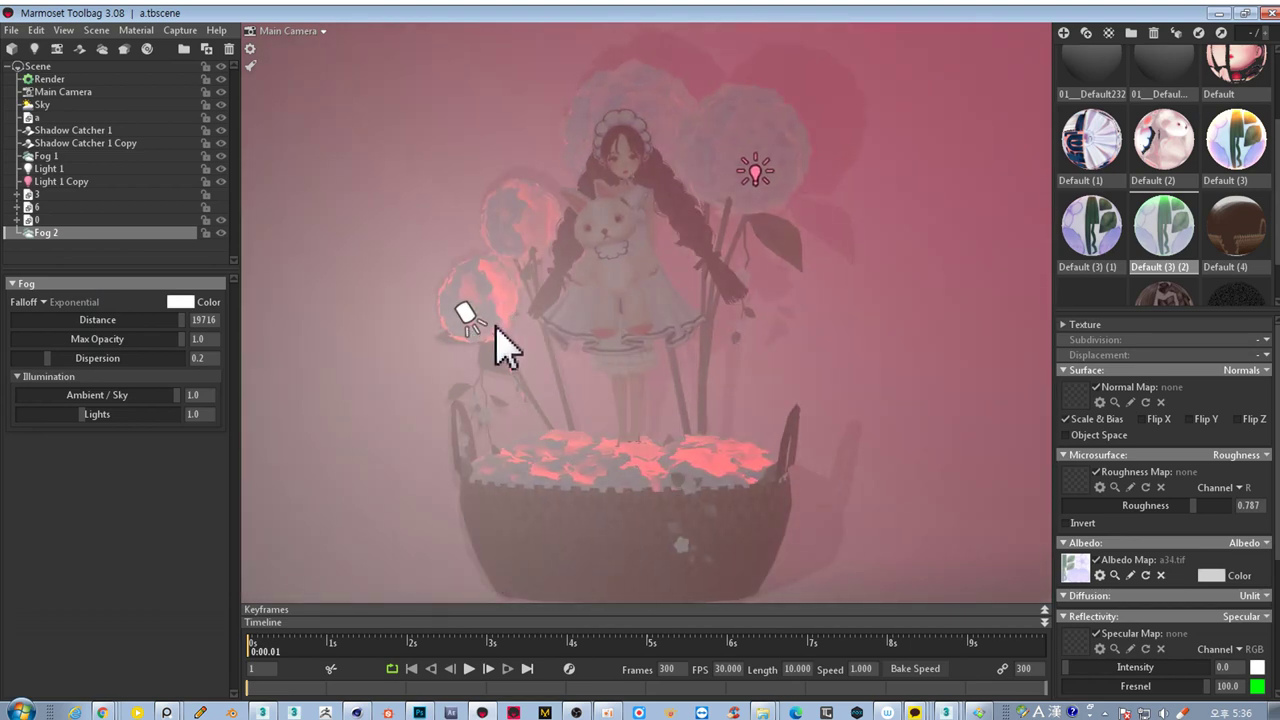
click(77, 170)
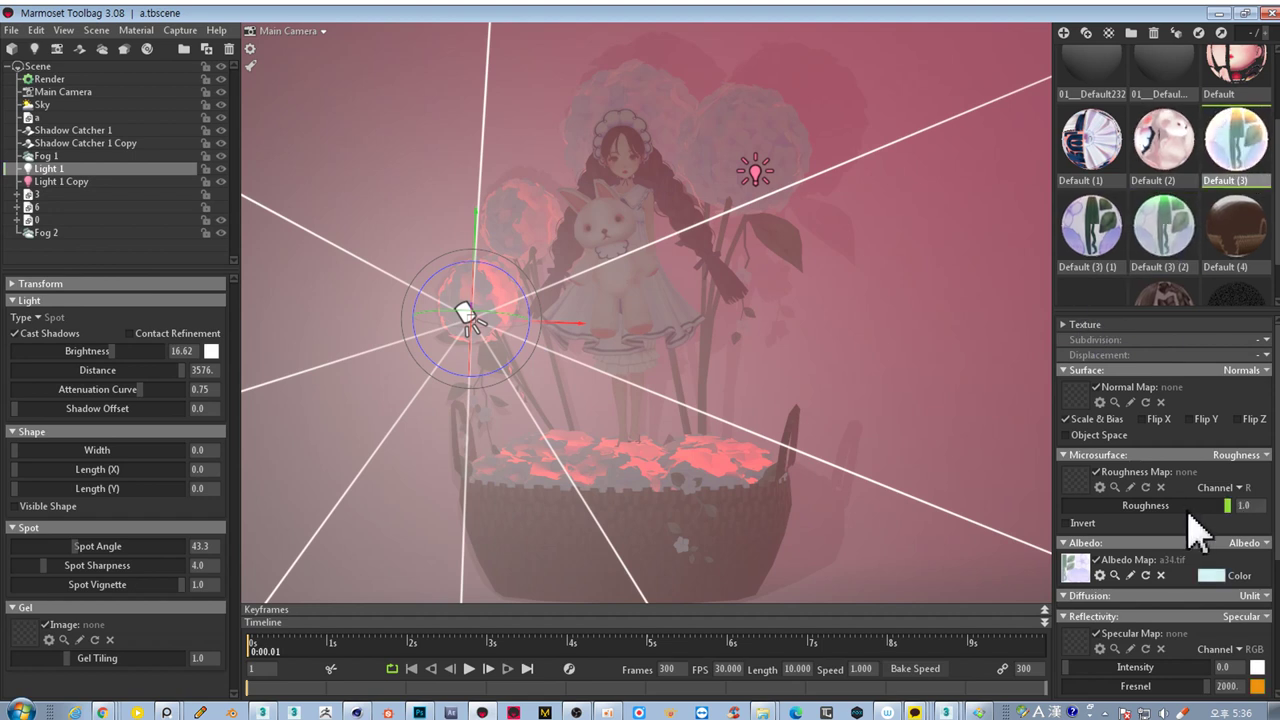
ctrl+click(657, 414)
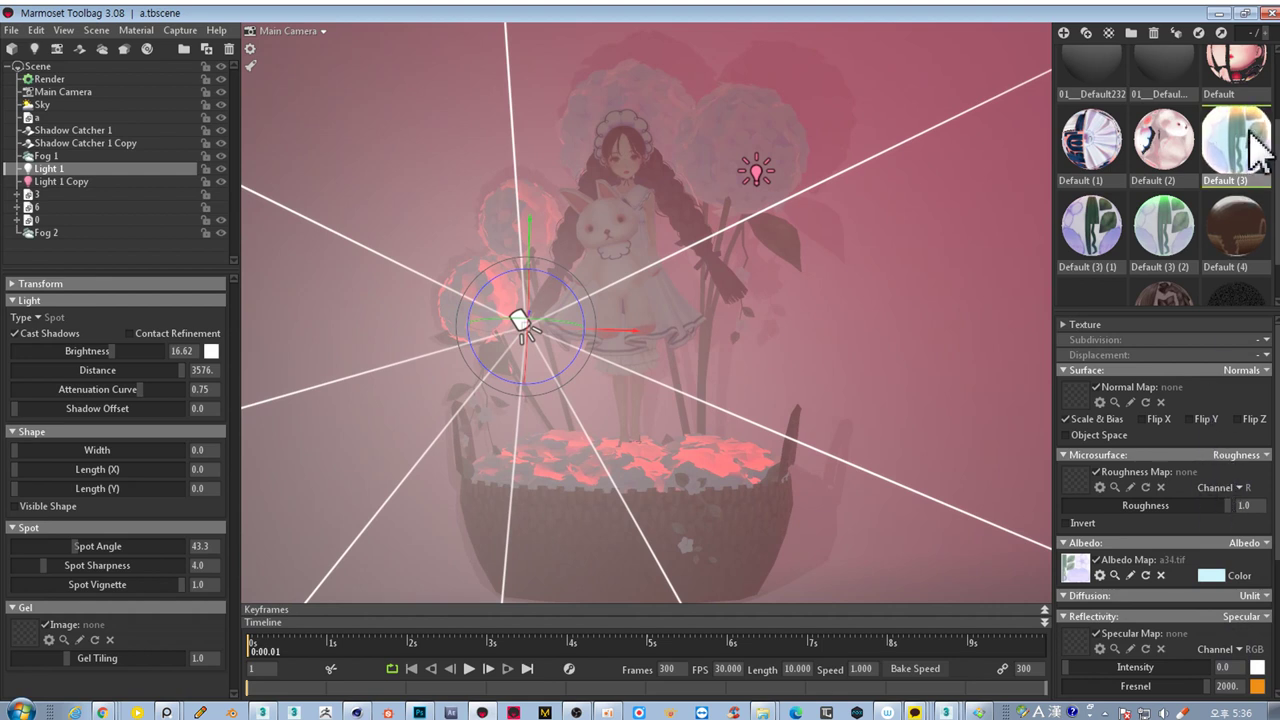
Lower the Default (3) material's roughness to about 0.57 and review the lighting full-window
drag(1203, 506, 1165, 513)
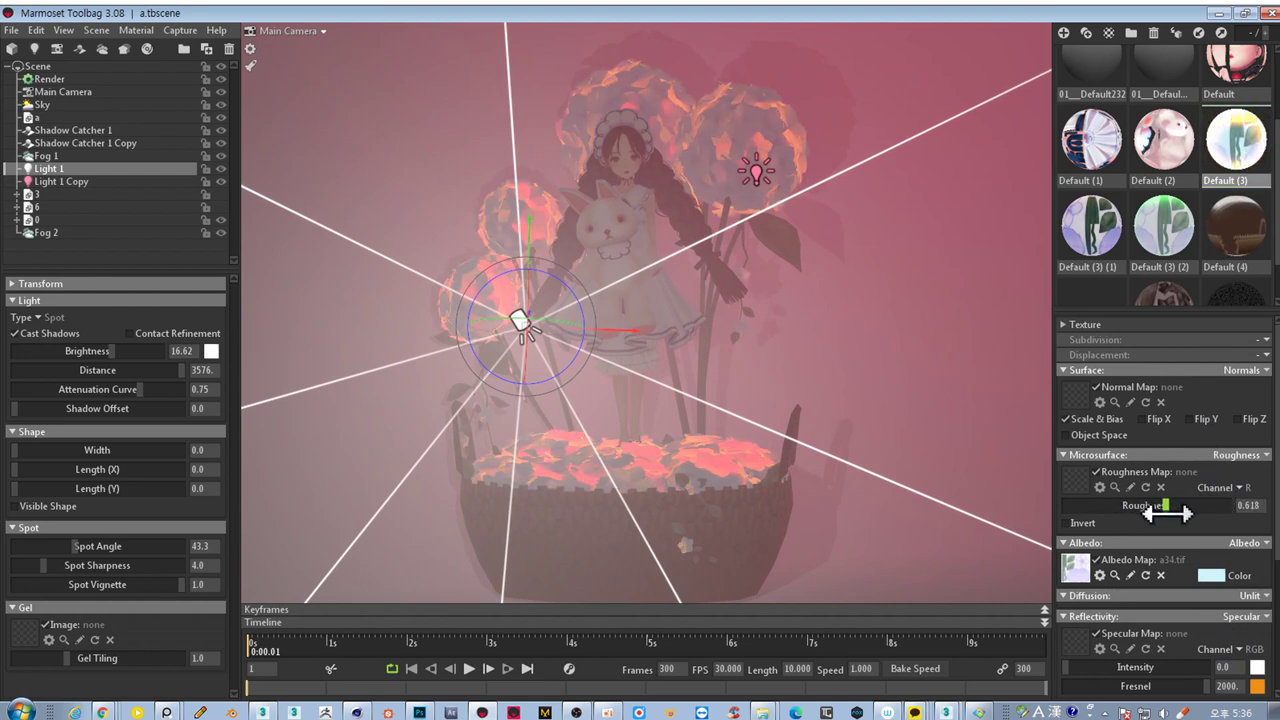
key(Tab)
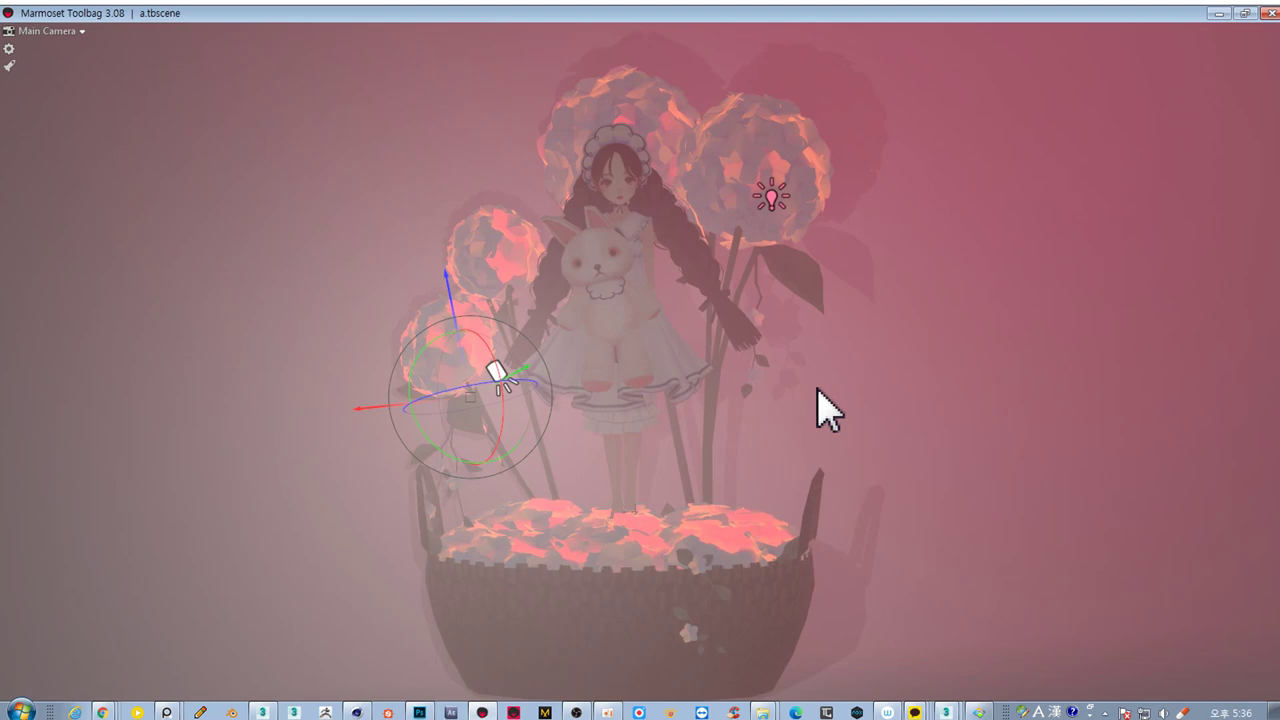
mouse_move(800, 432)
mouse_down()
mouse_move(828, 420)
mouse_move(777, 417)
mouse_move(808, 415)
mouse_up()
key(Tab)
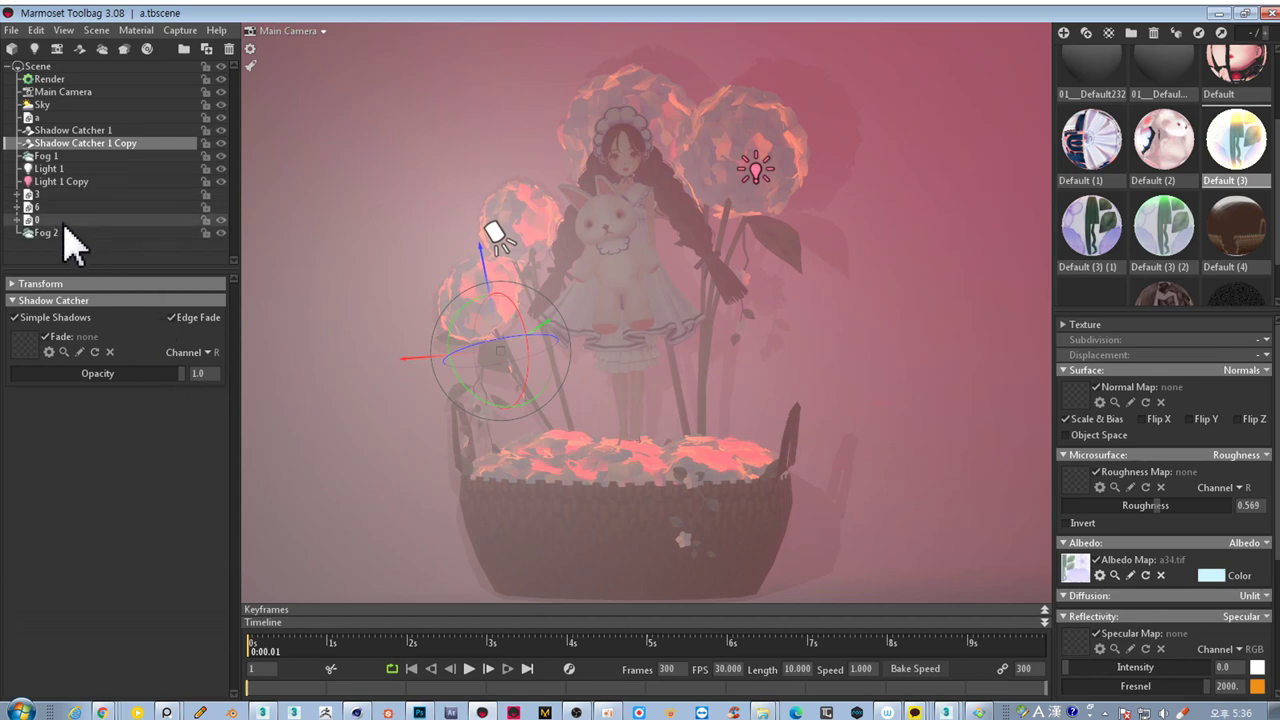
Set Fog 2's Max Opacity to 0, then reselect Light 1
click(64, 230)
mouse_move(83, 345)
mouse_down()
mouse_move(15, 340)
mouse_move(222, 342)
mouse_up()
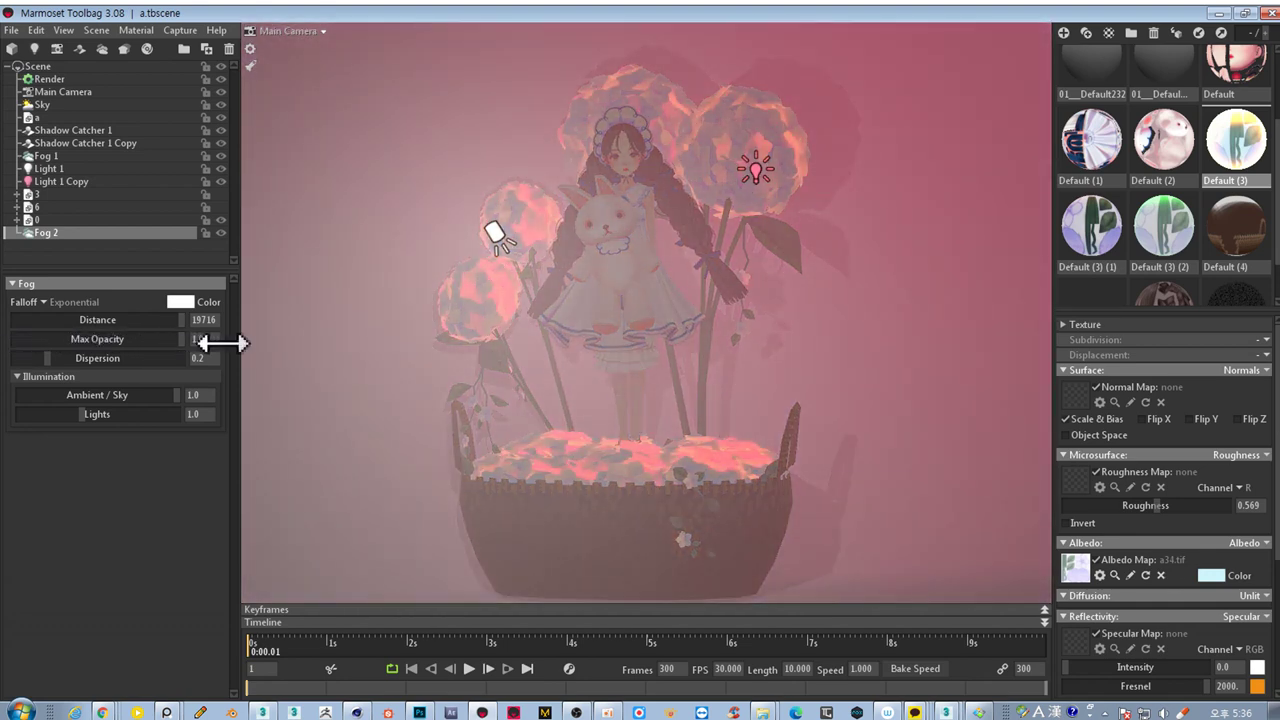
click(494, 235)
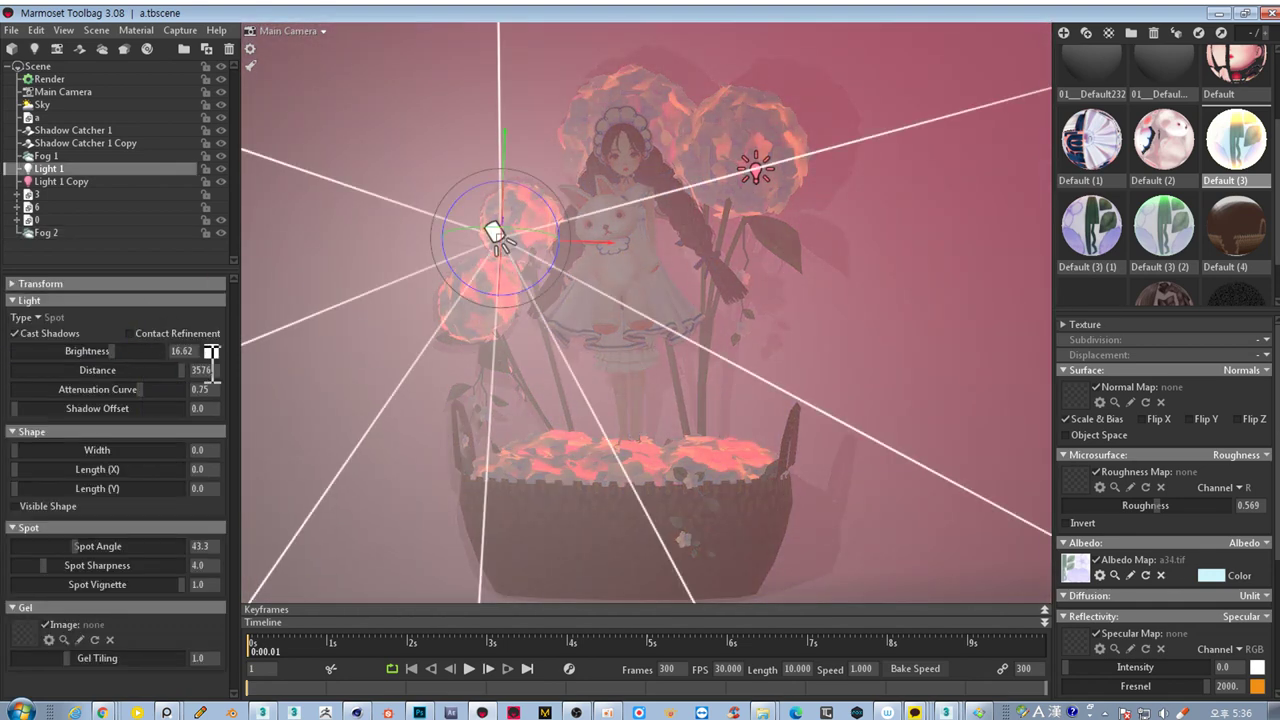
Make Light 1 deep blue (1b5bad) and slide it left toward the girl's centre
click(211, 351)
drag(349, 543, 393, 547)
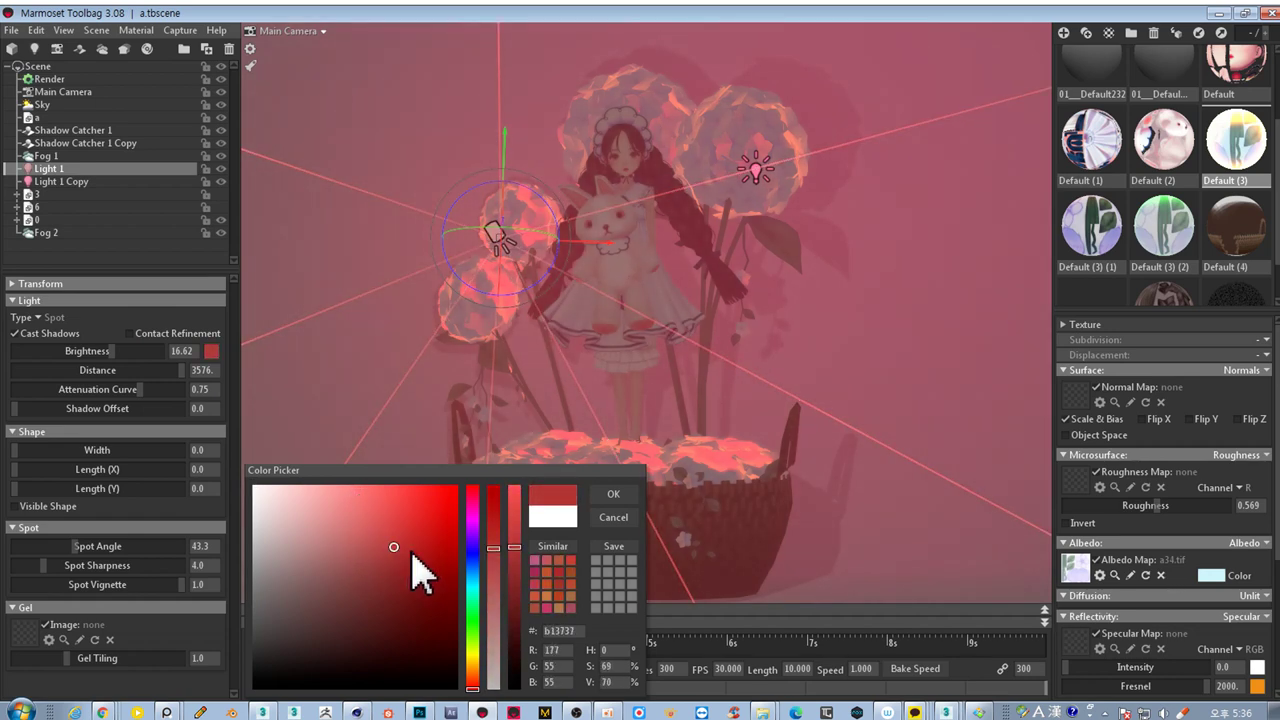
drag(478, 584, 481, 570)
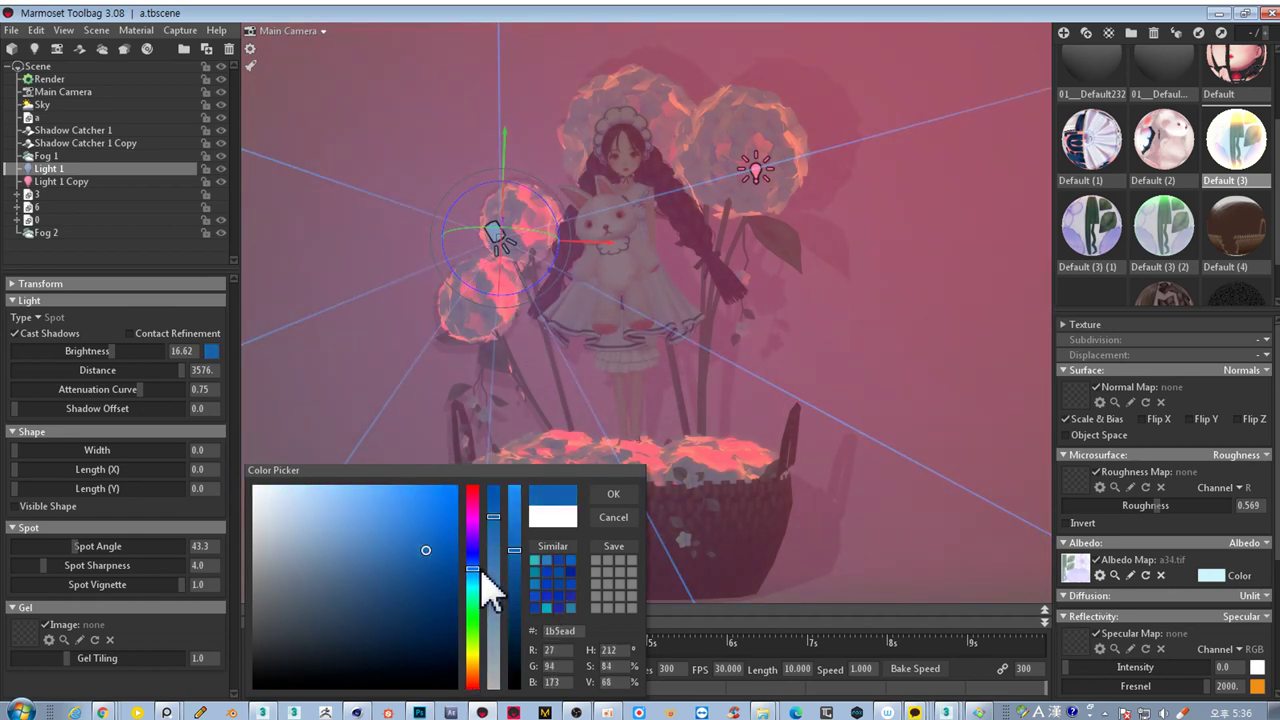
mouse_move(588, 243)
mouse_down()
mouse_move(244, 229)
mouse_move(1046, 251)
mouse_move(213, 240)
mouse_up()
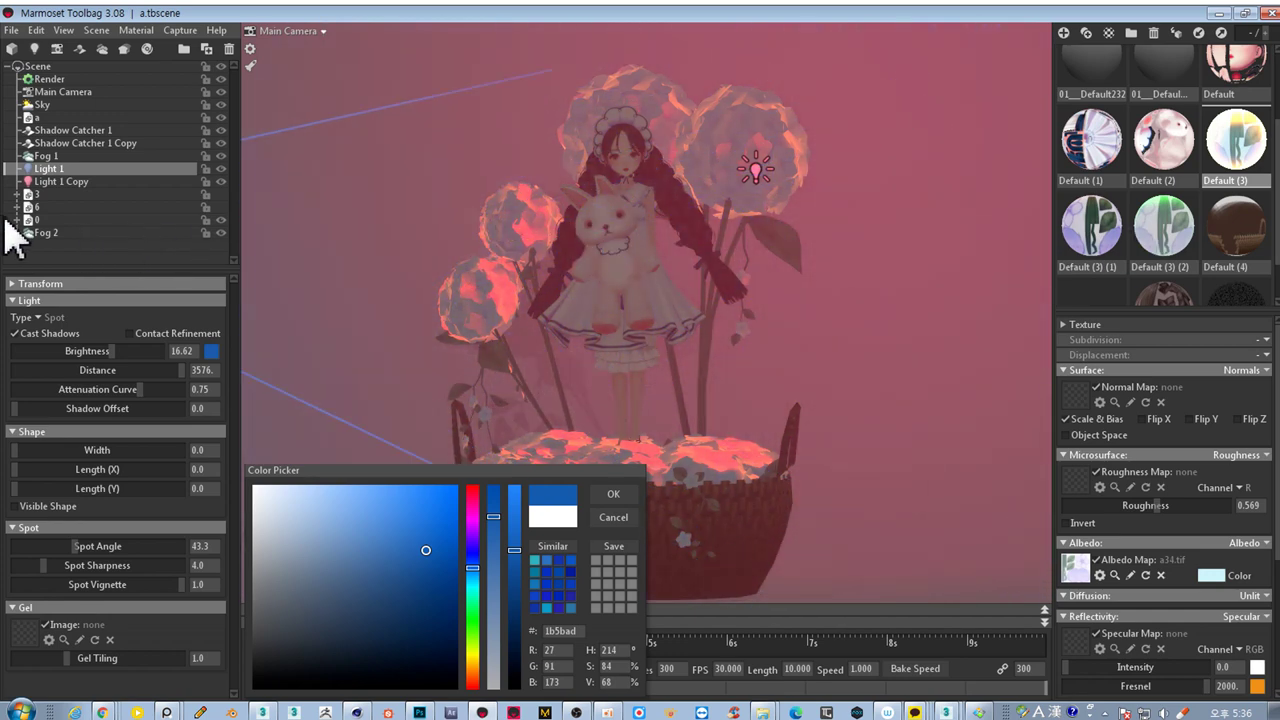
click(660, 140)
mouse_move(660, 140)
mouse_down()
mouse_move(569, 126)
mouse_move(563, 146)
mouse_move(765, 268)
mouse_up()
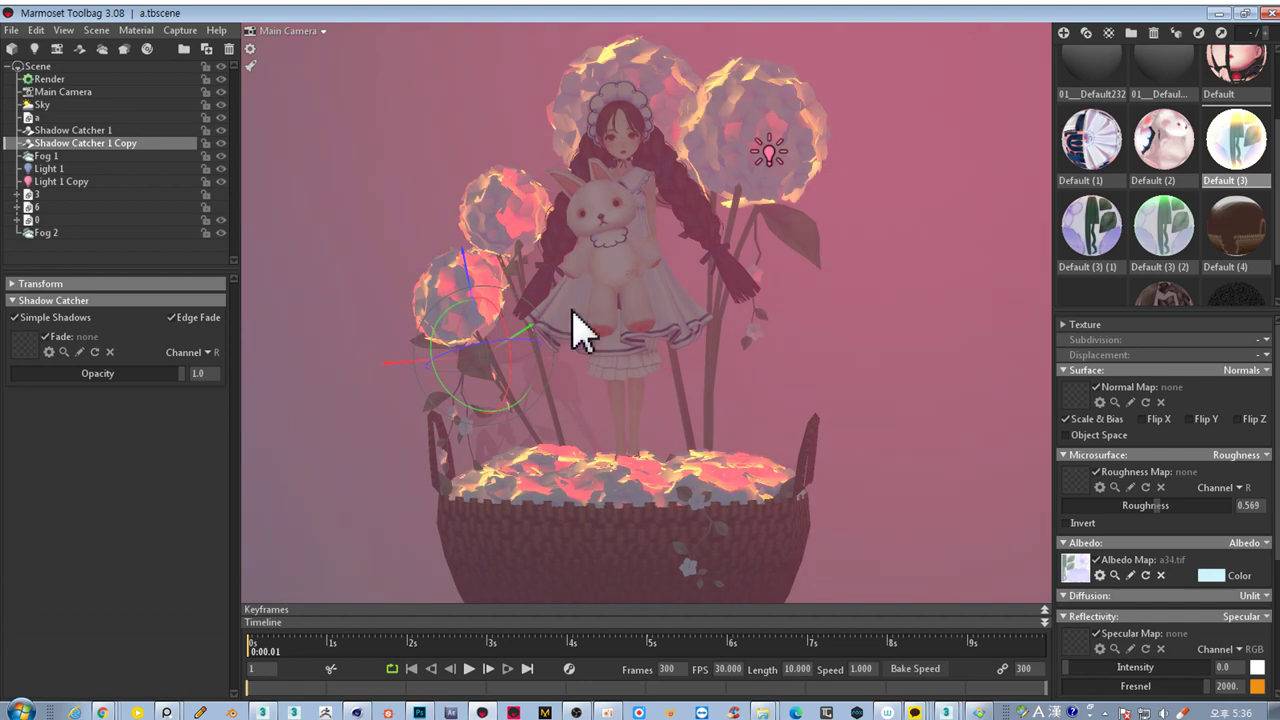
click(1257, 686)
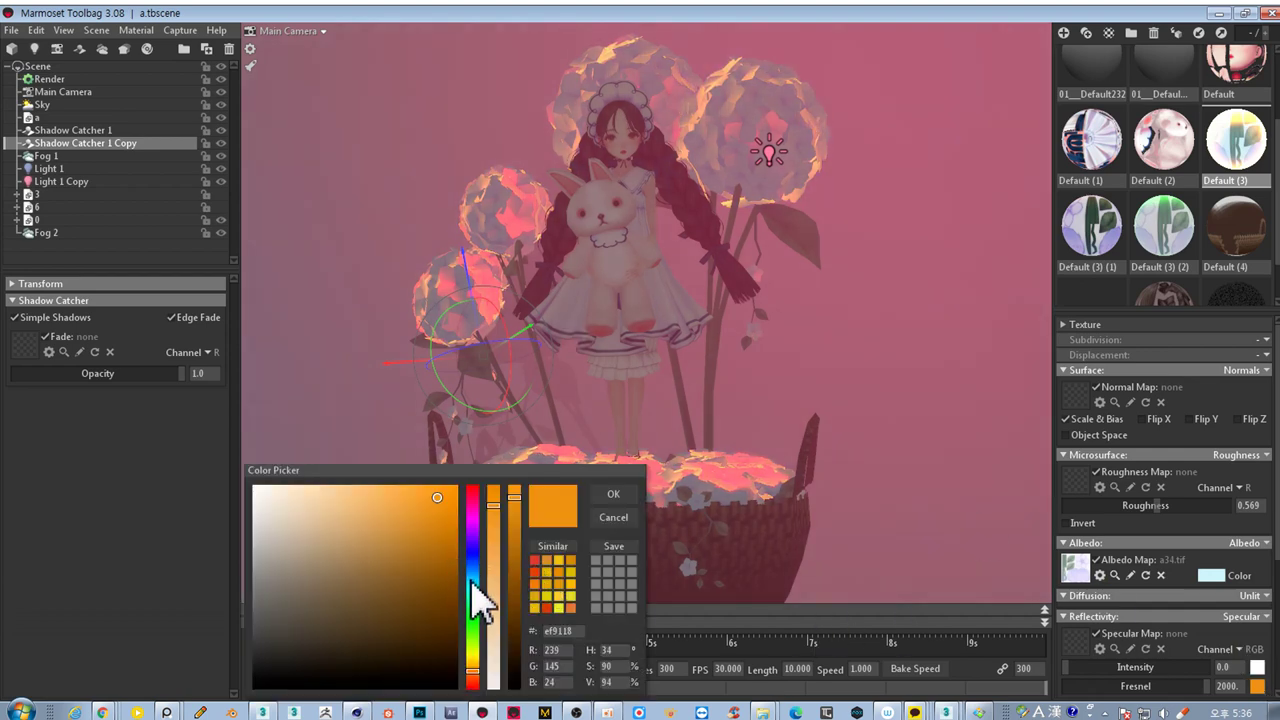
Set the Default (3) material's Fresnel colour to blue-violet 2918ef
drag(472, 583, 465, 492)
mouse_move(465, 540)
mouse_down()
mouse_move(466, 625)
mouse_move(443, 477)
mouse_move(469, 551)
mouse_up()
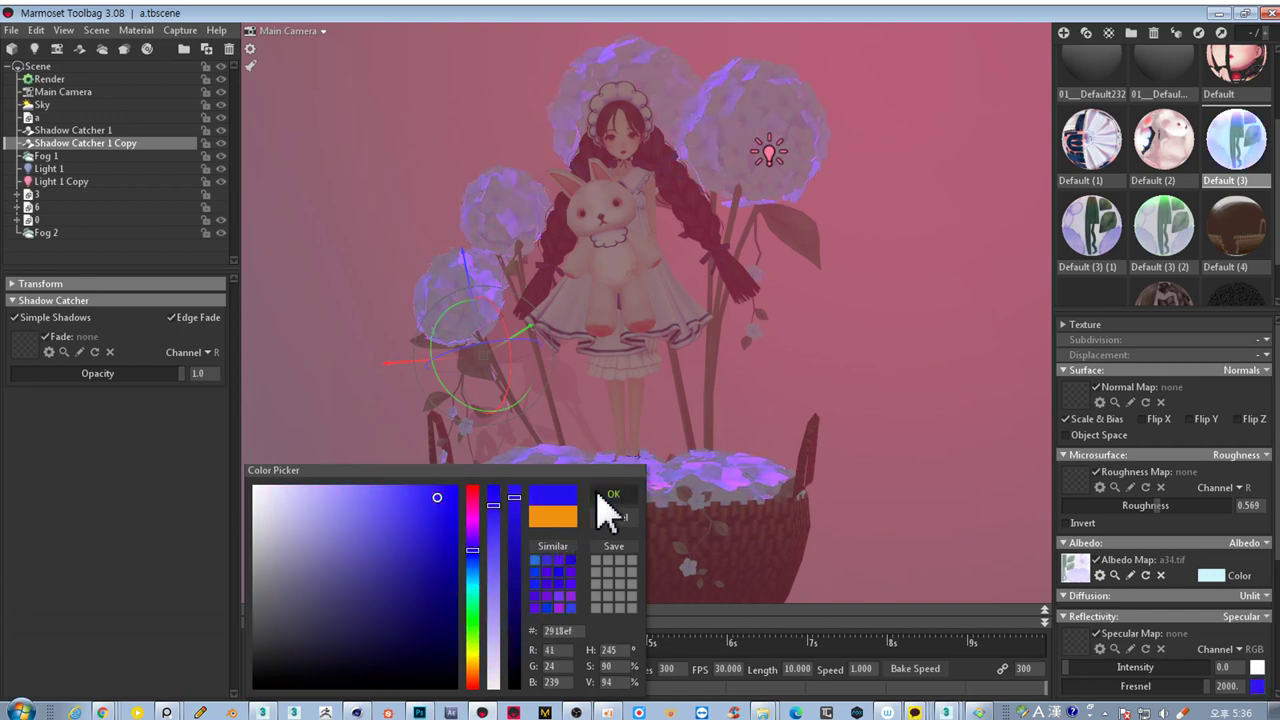
click(600, 494)
scroll(666, 157, up, 3)
scroll(629, 157, up, 3)
Frame the girl's face and raise the Sky Light Brightness from 0.182 to 3.996
middle_drag(600, 149, 628, 480)
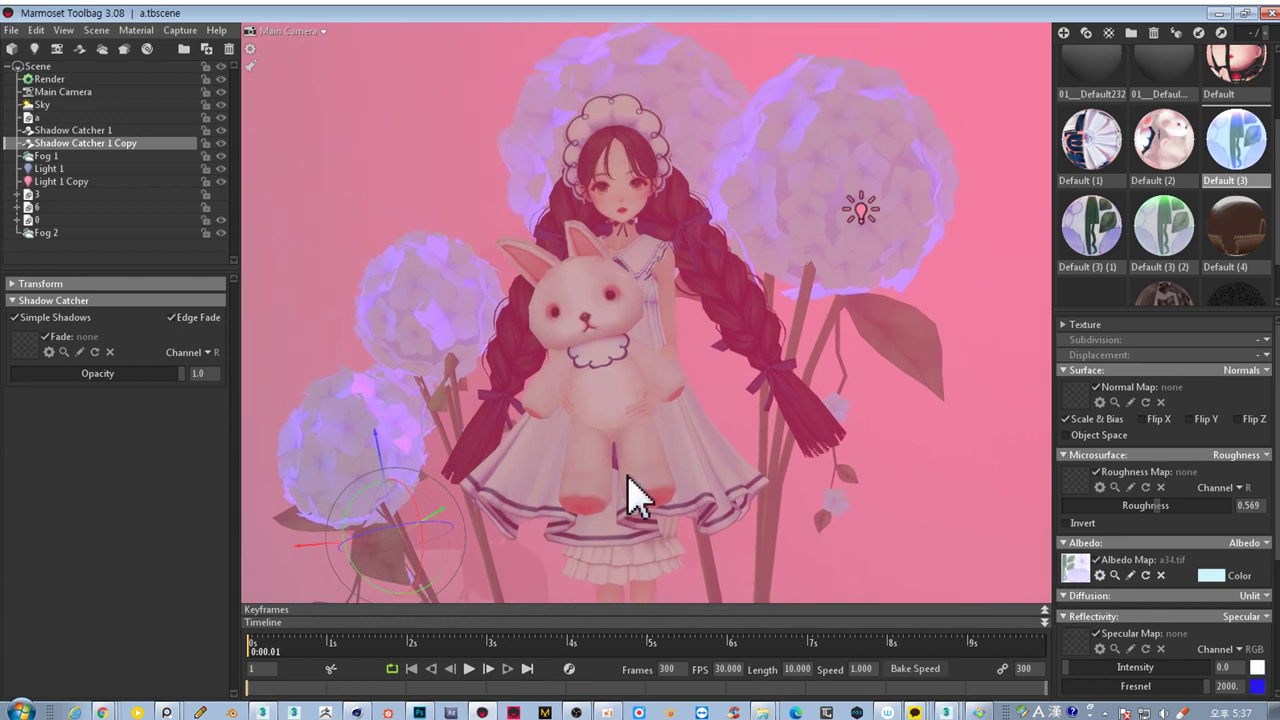
scroll(600, 400, up, 3)
scroll(570, 311, up, 3)
scroll(543, 305, up, 3)
middle_drag(529, 300, 570, 347)
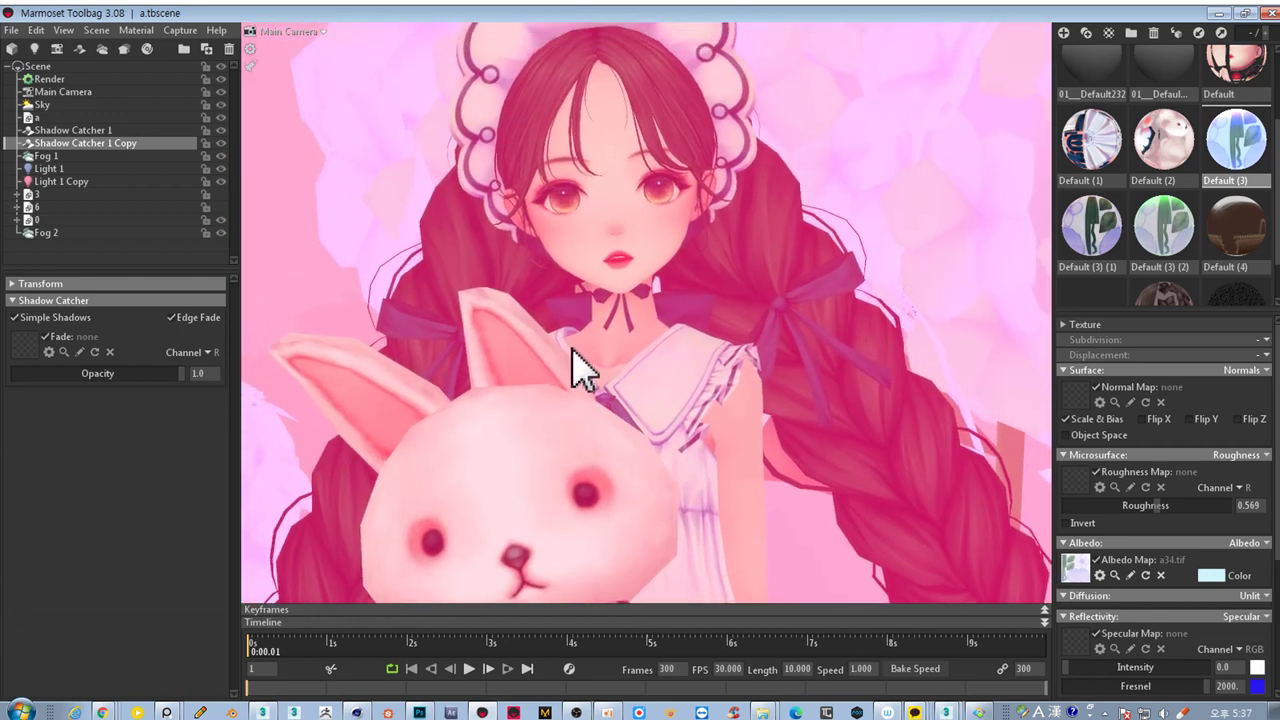
click(74, 104)
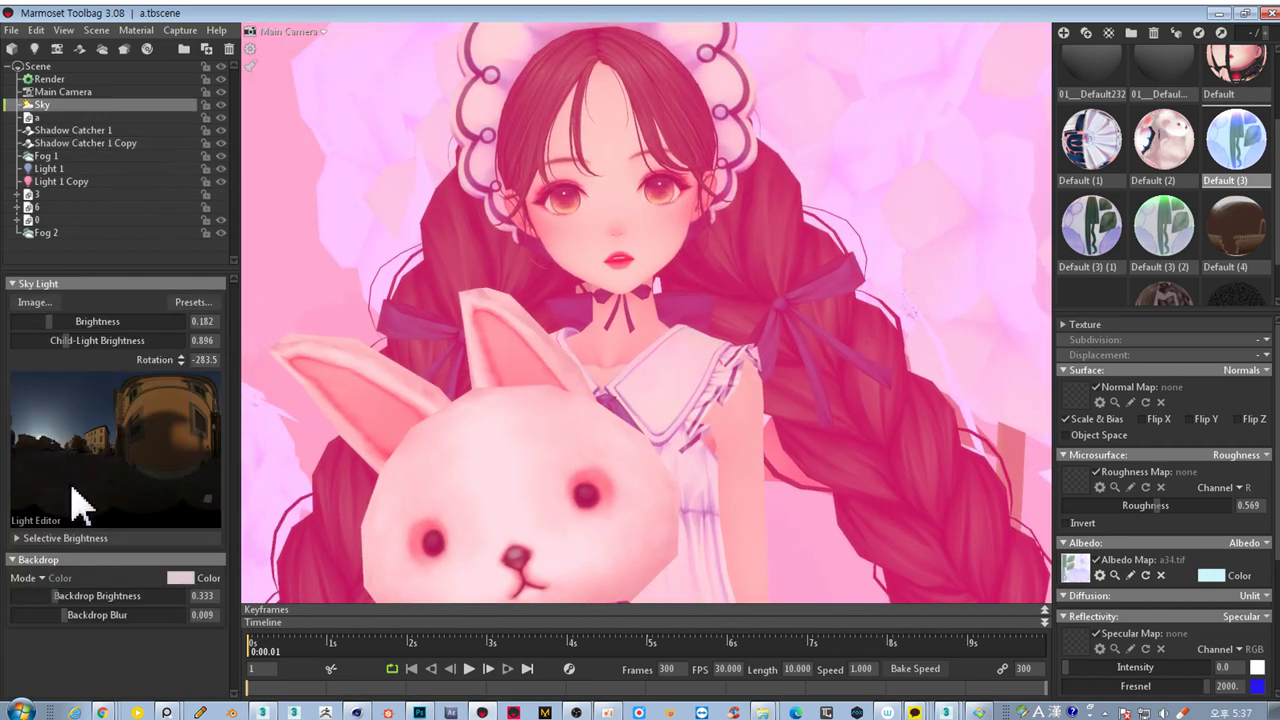
drag(70, 321, 90, 322)
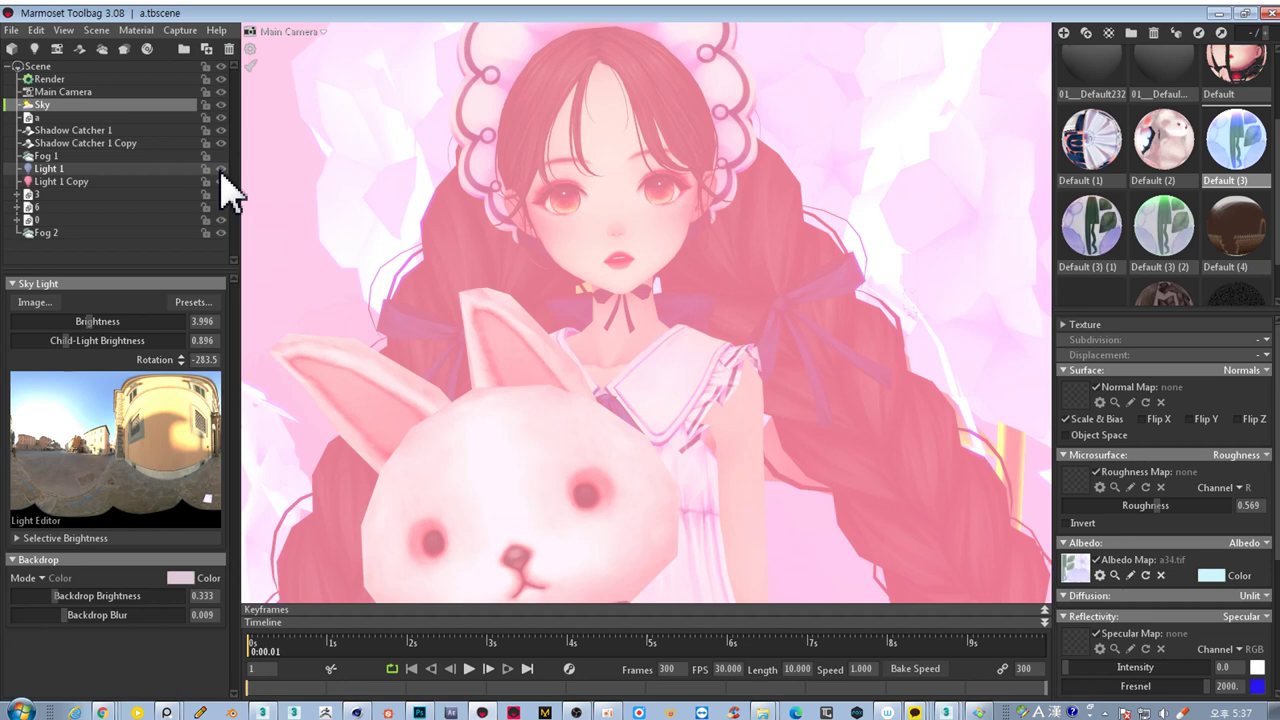
Hide Light 1 Copy to remove its pink glow, then zoom out
click(192, 182)
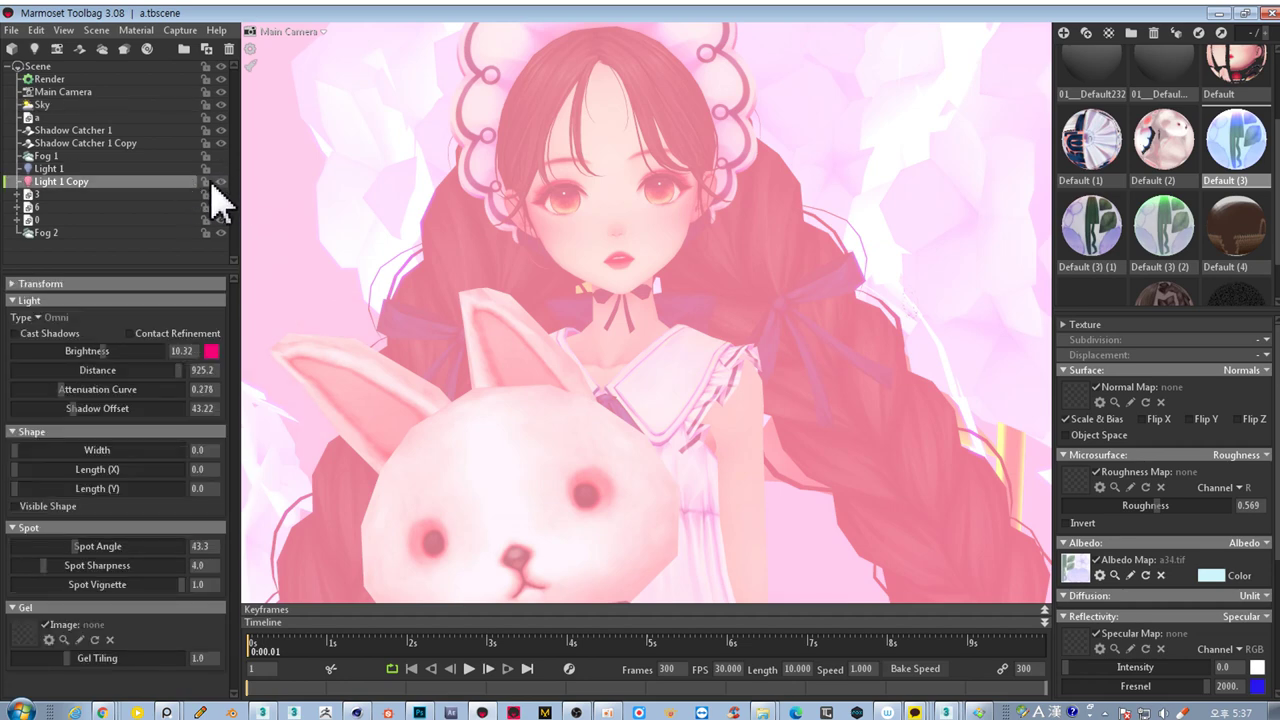
click(221, 182)
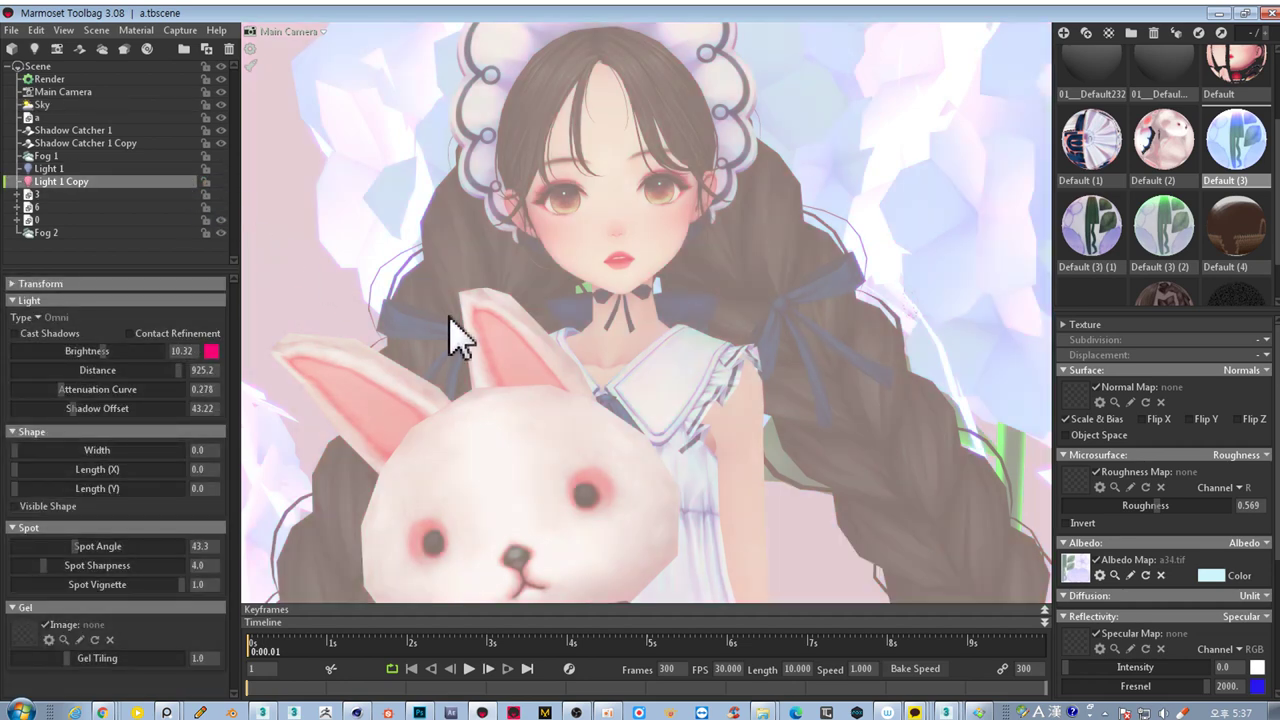
scroll(386, 309, down, 5)
scroll(561, 354, down, 4)
scroll(575, 372, down, 3)
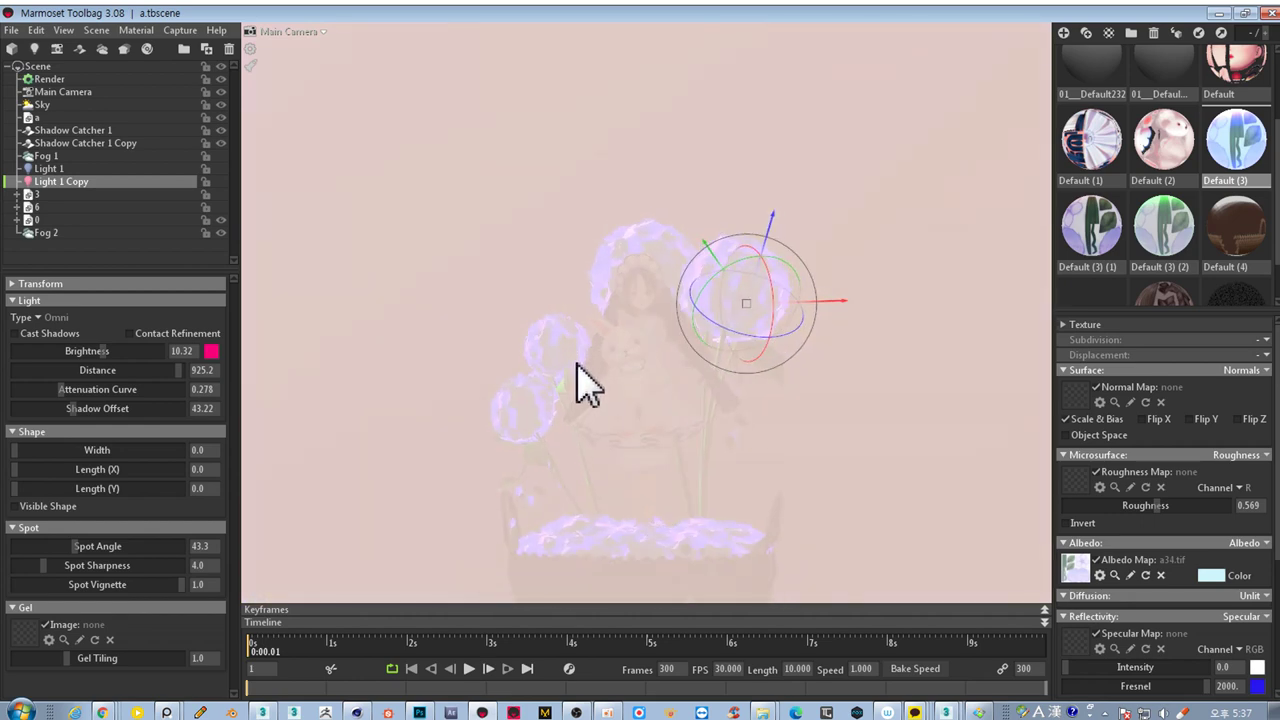
Select Fog 1 to show its settings and shift the view up to reveal the basket
click(475, 430)
click(176, 157)
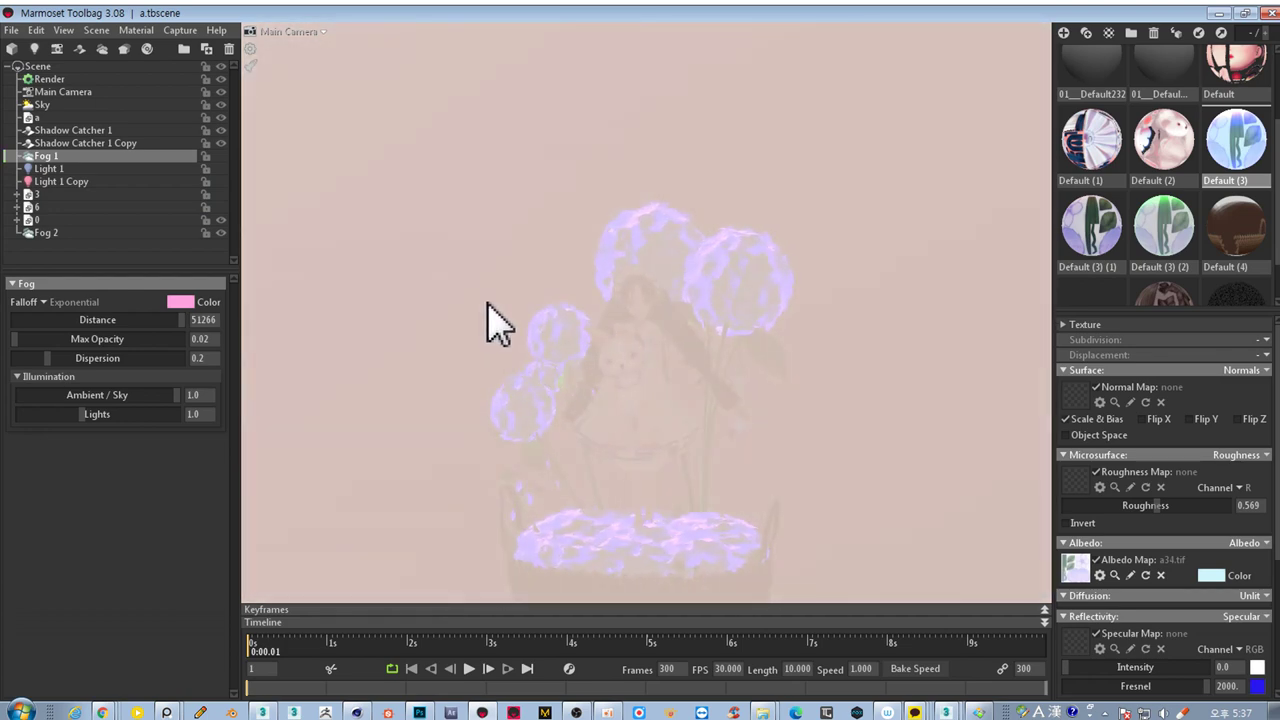
middle_drag(571, 300, 563, 194)
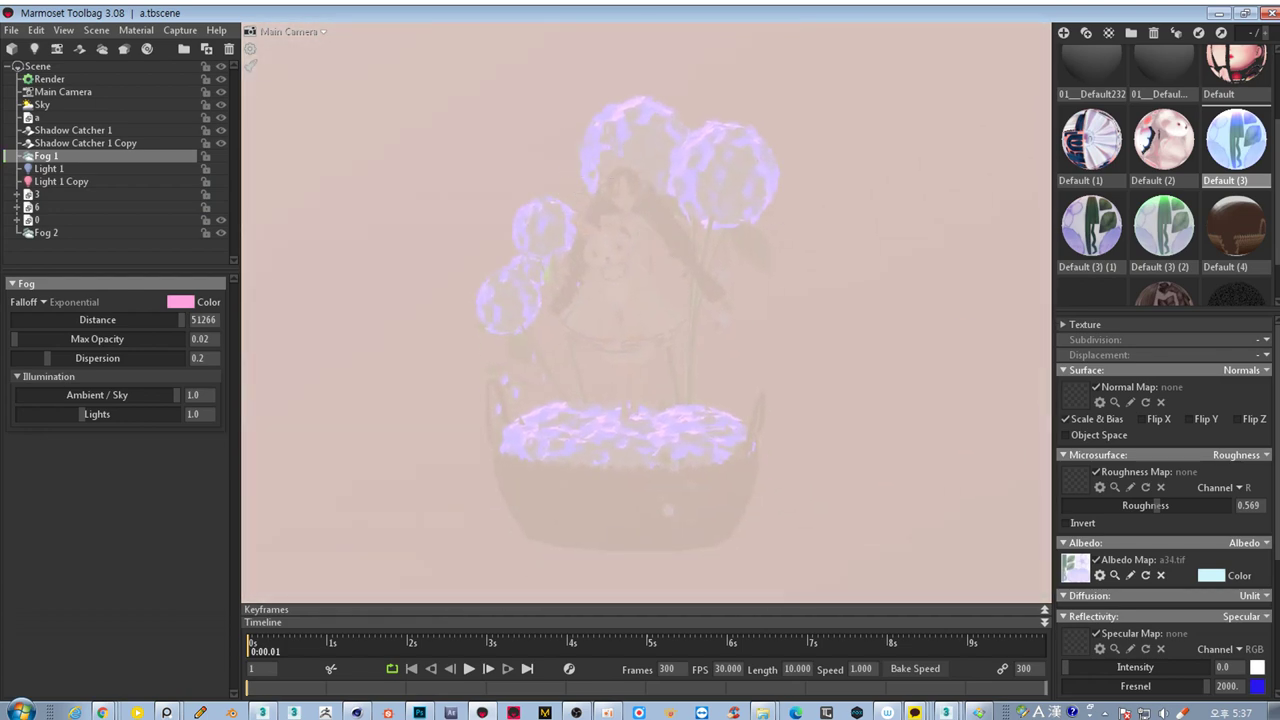